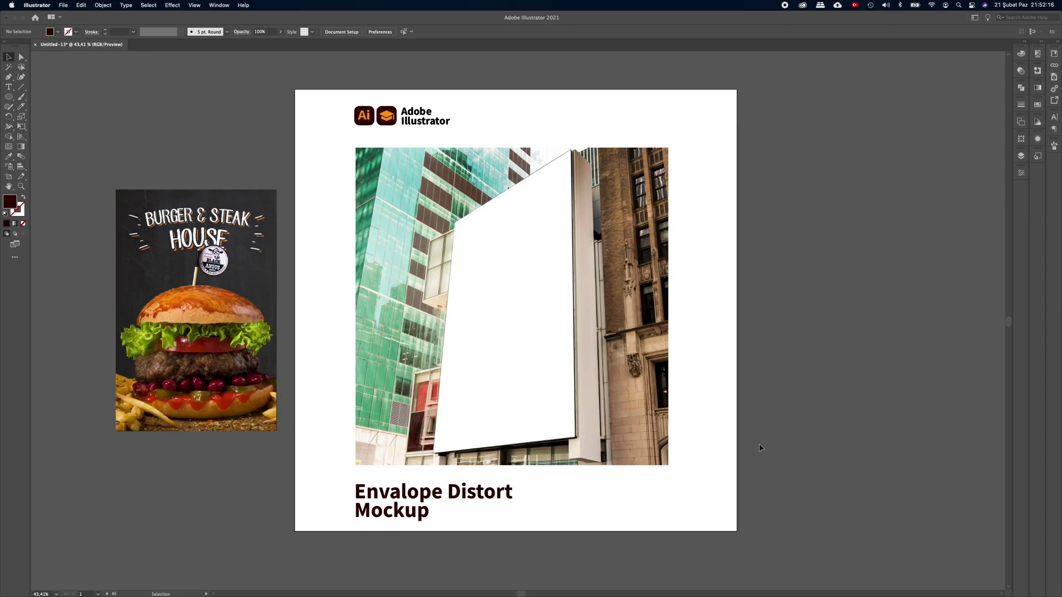
- Zoom in on the billboard mockup and pick the Rectangle Tool from the shape tools
left_click_drag(595, 321, 614, 320)
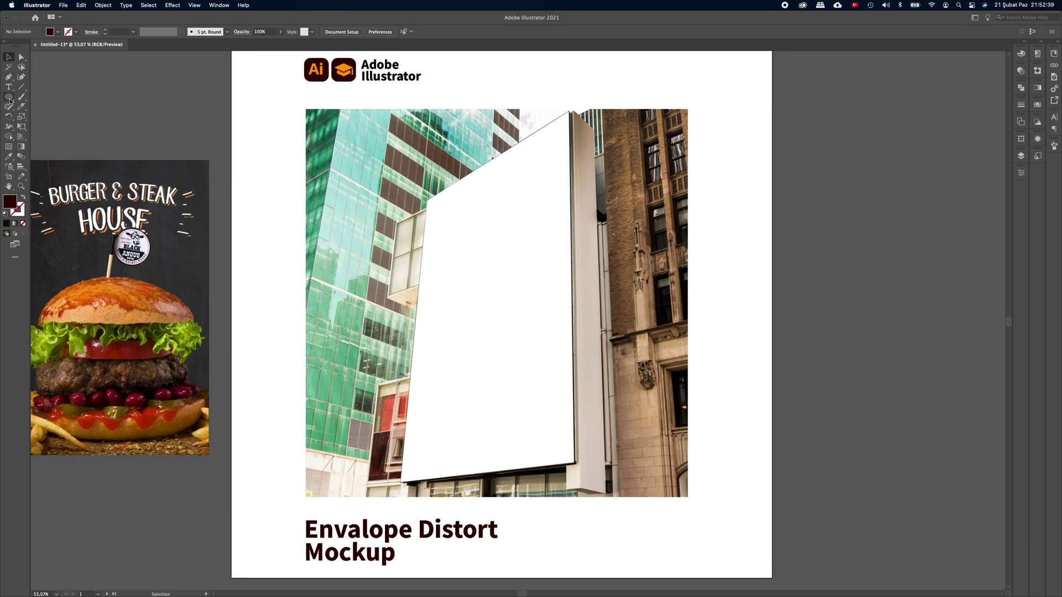
left_click(9, 97)
left_click(45, 99)
- Draw a rectangle with no fill over the white billboard face
left_click(58, 31)
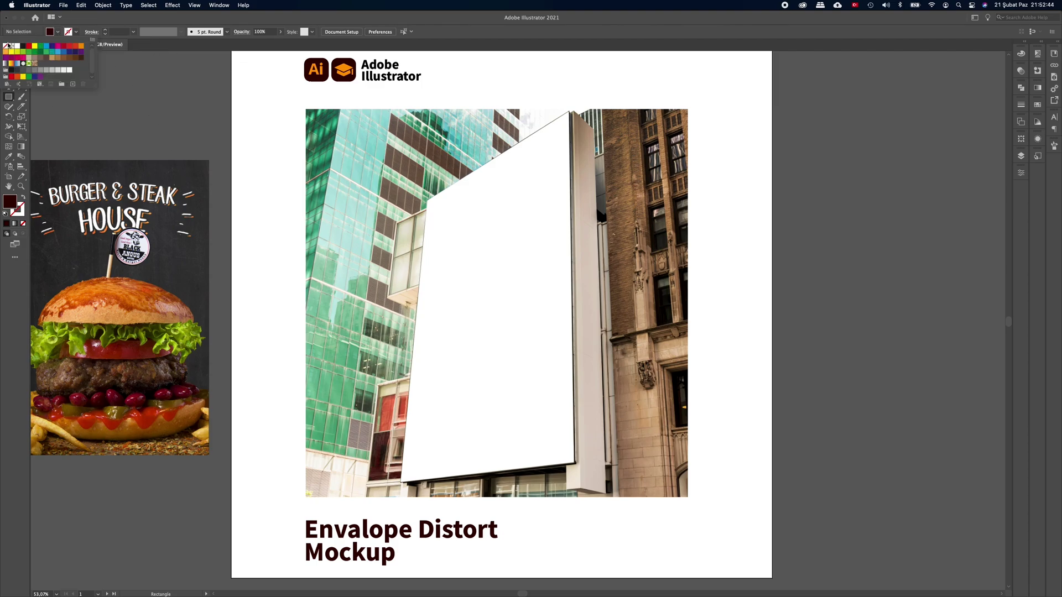
left_click(8, 45)
left_click(60, 33)
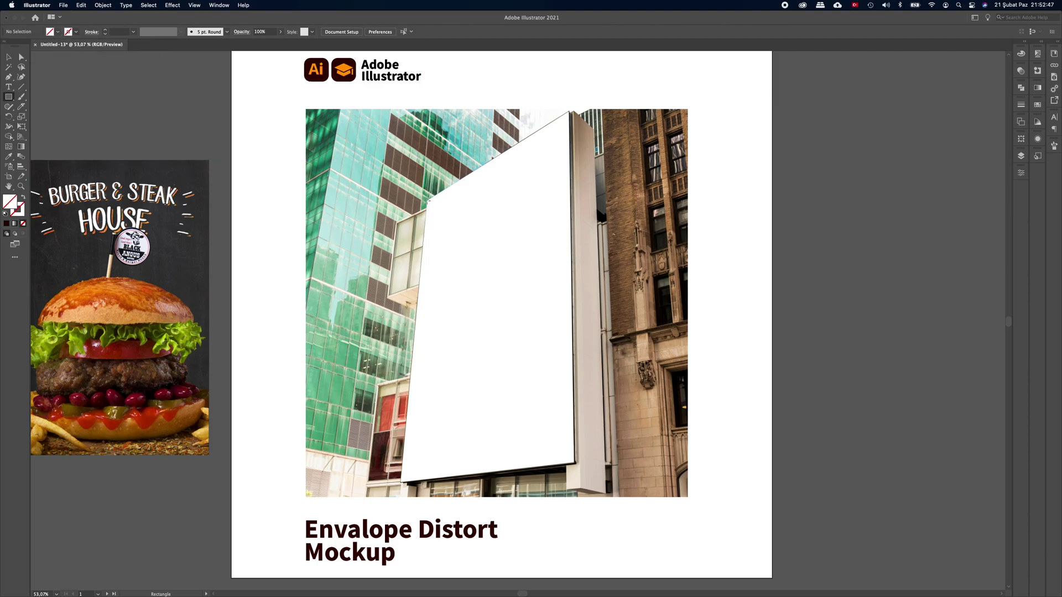
left_click_drag(425, 200, 575, 463)
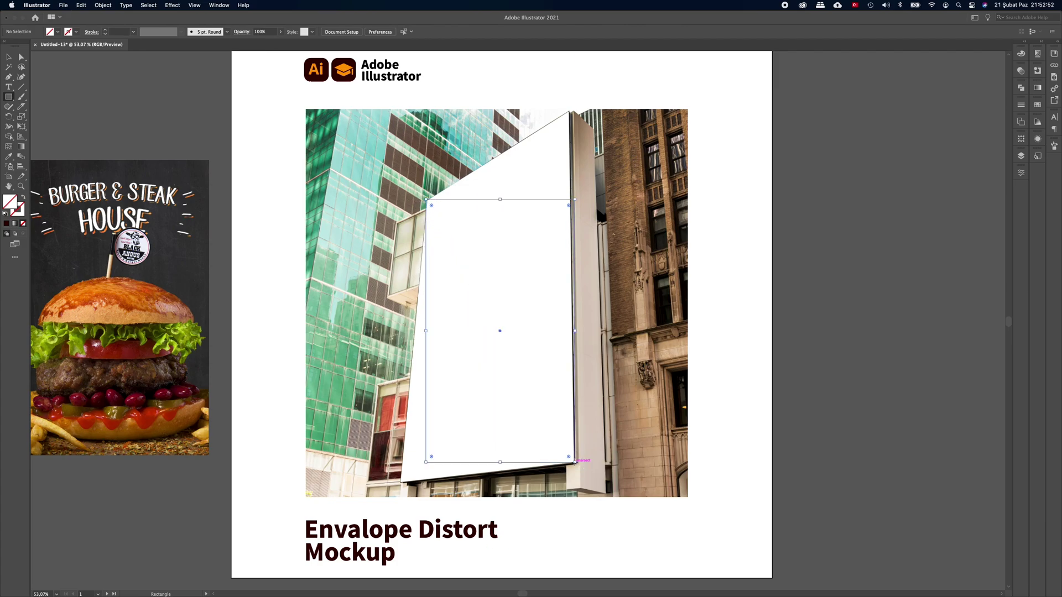
left_click(99, 6)
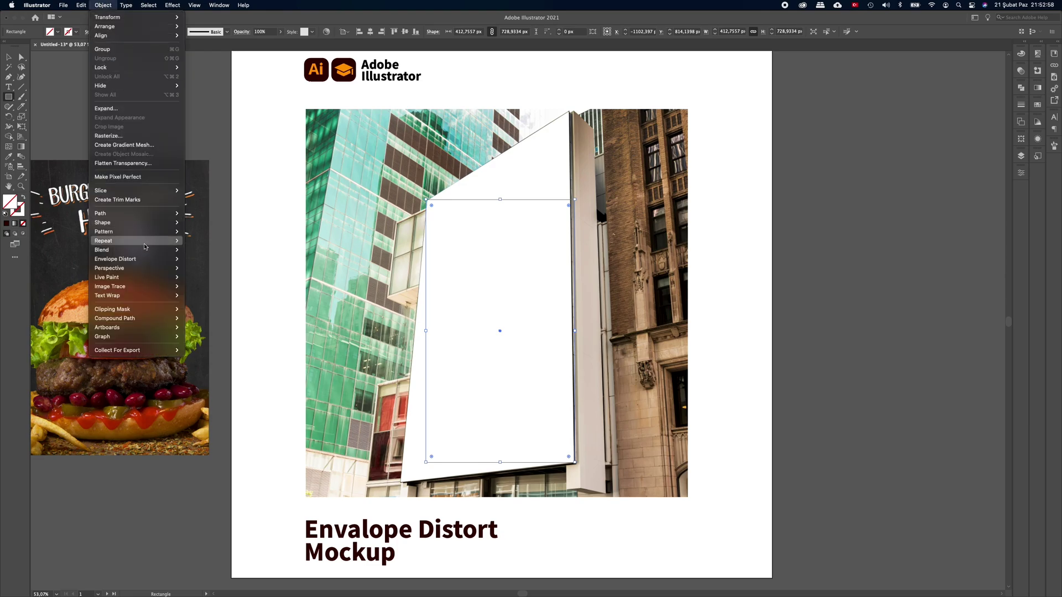
- Make the billboard rectangle an envelope mesh with 4 rows and 4 columns
mouse_move(115, 258)
left_click(215, 268)
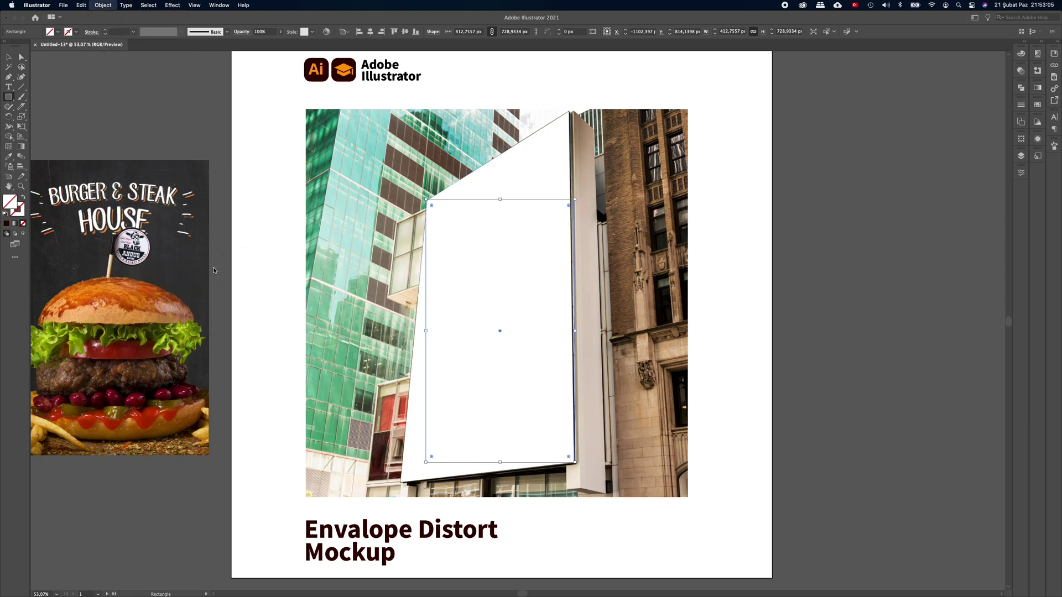
left_click_drag(368, 258, 465, 254)
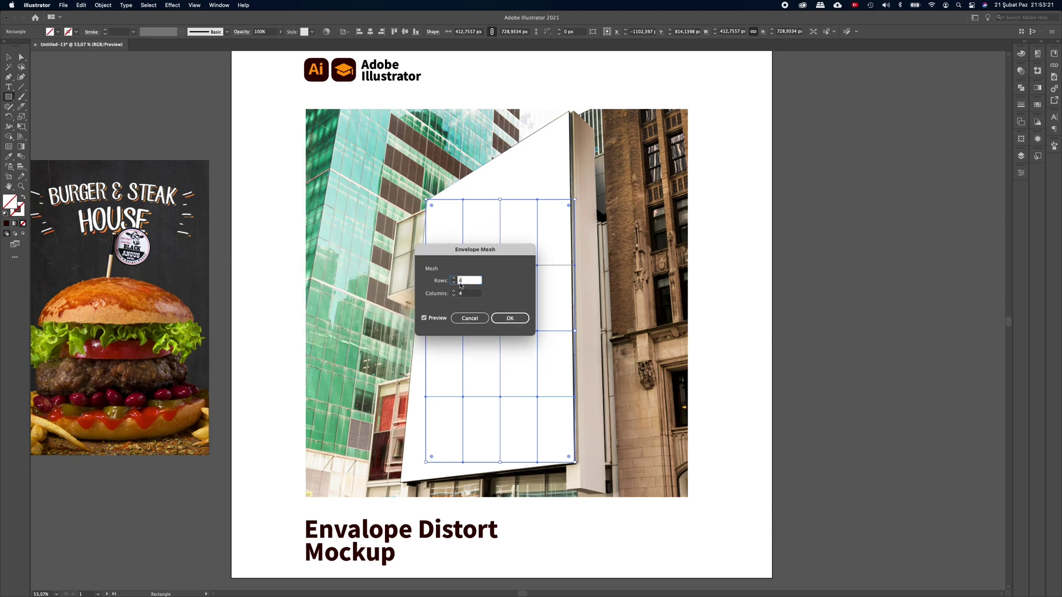
left_click(510, 318)
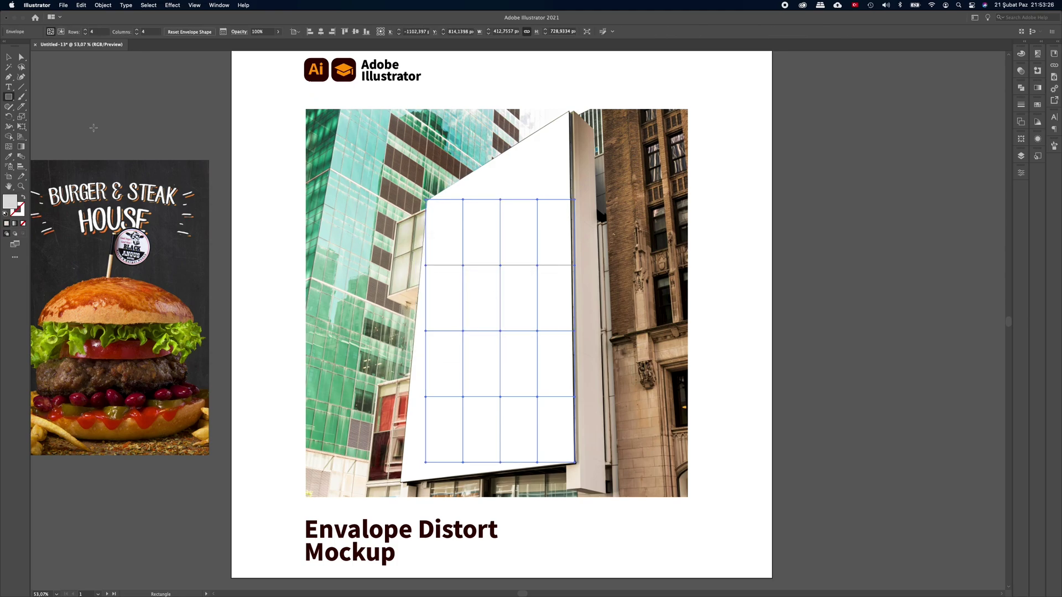
- With Free Distort, pull the mesh's top-right and top-left corners onto the billboard's top corners
left_click(22, 127)
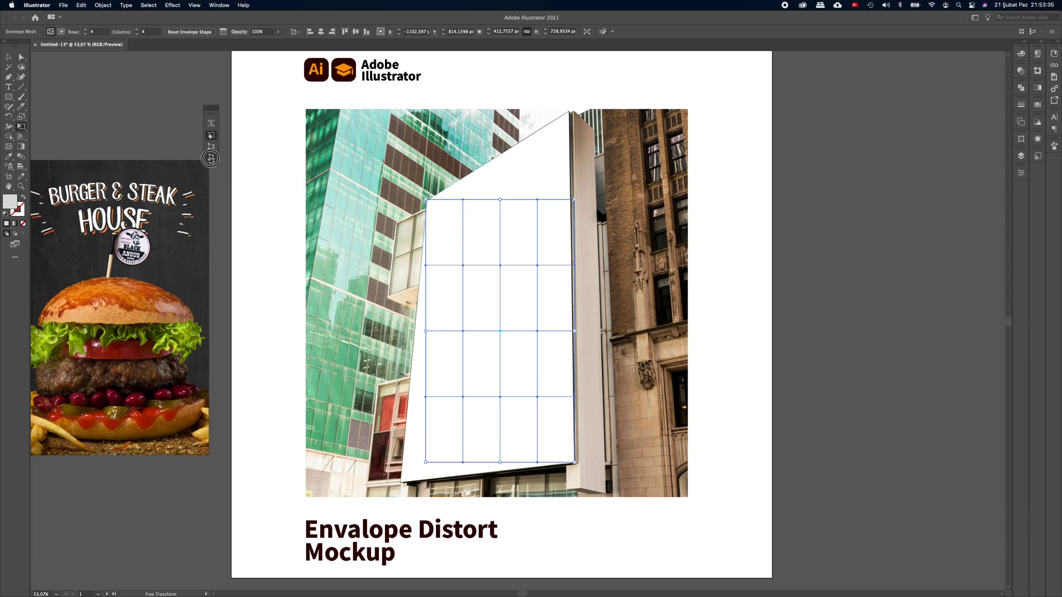
left_click(211, 159)
left_click_drag(520, 150, 558, 168)
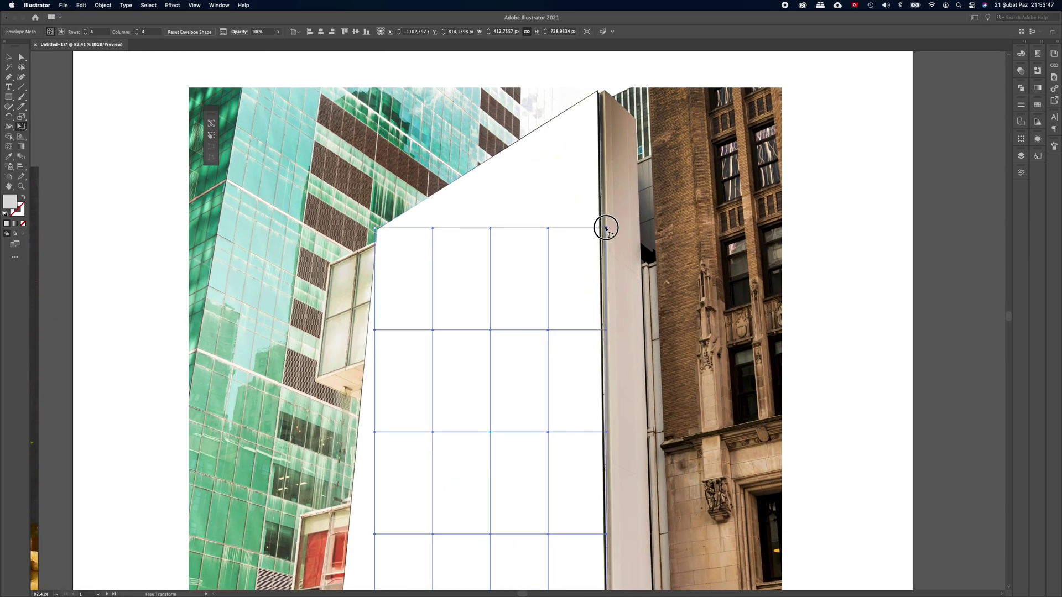
left_click_drag(606, 228, 598, 92)
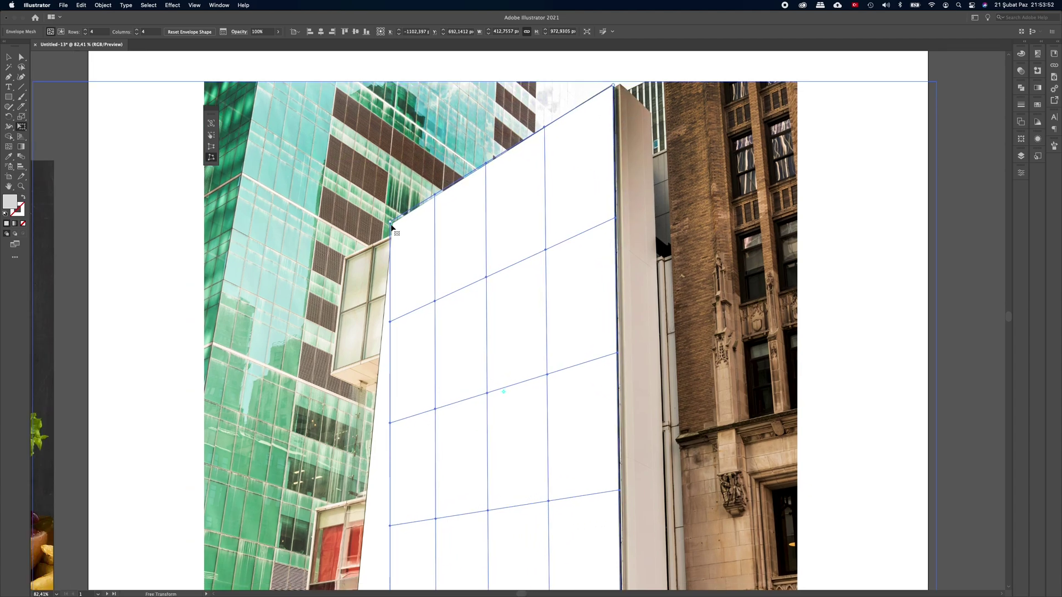
mouse_move(390, 224)
left_mouse_down()
mouse_move(429, 230)
mouse_move(399, 229)
left_mouse_up()
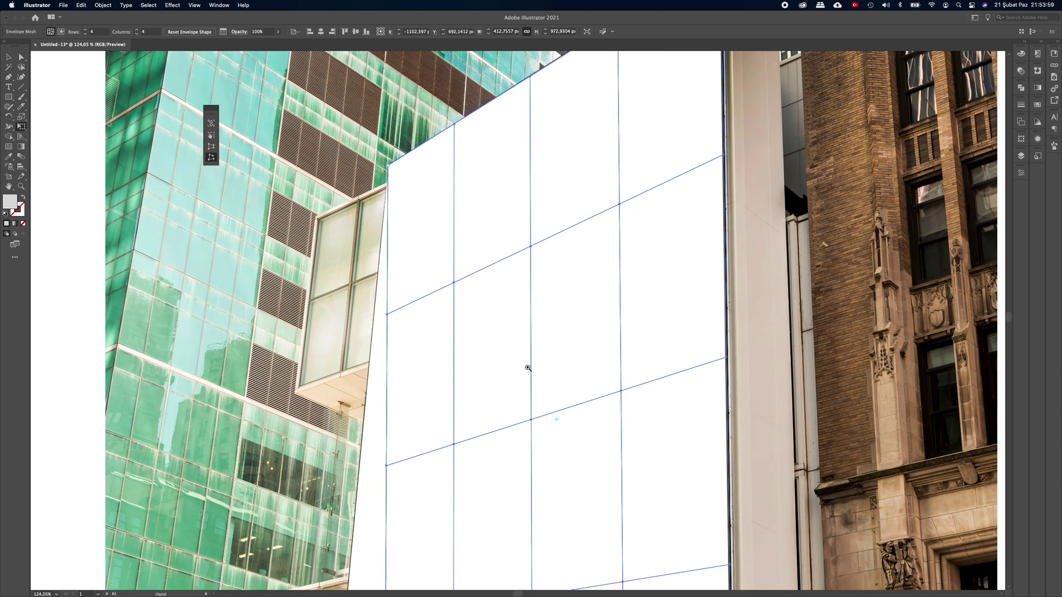
- Fit the remaining mesh corners, including bottom-left, onto the billboard's lower corners
left_click_drag(526, 367, 505, 359)
scroll(522, 418, "down", 5)
scroll(498, 342, "down", 2)
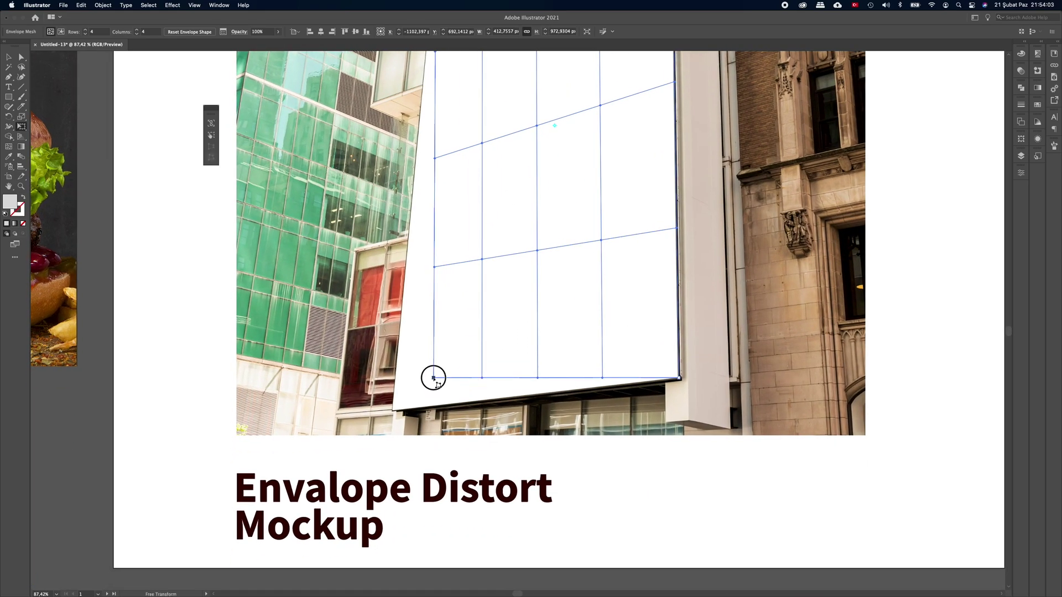
left_click_drag(434, 379, 396, 416)
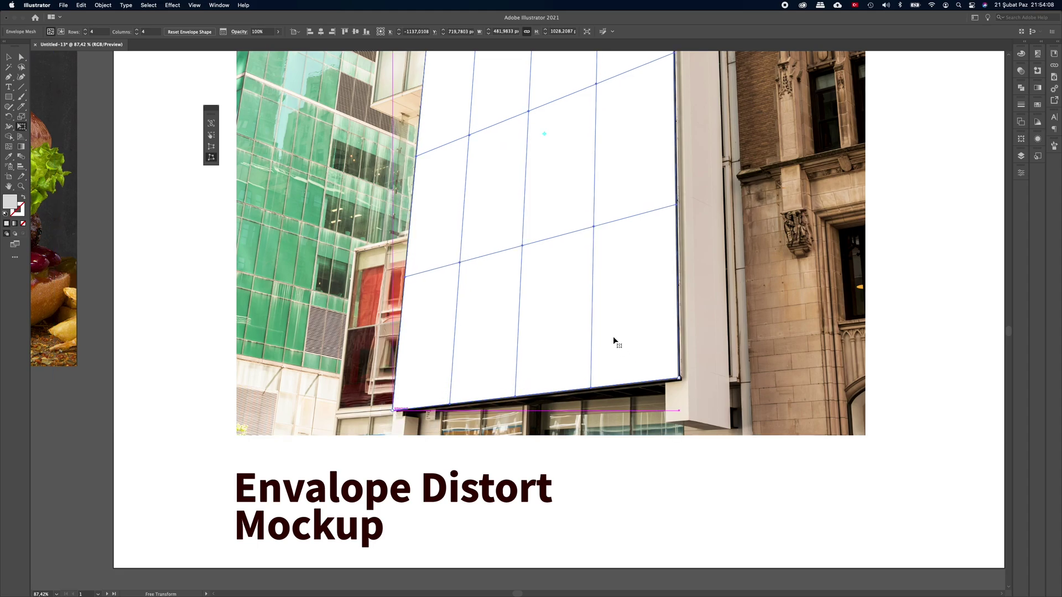
scroll(689, 301, "down", 3)
scroll(689, 301, "down", 5)
scroll(629, 299, "right", 3)
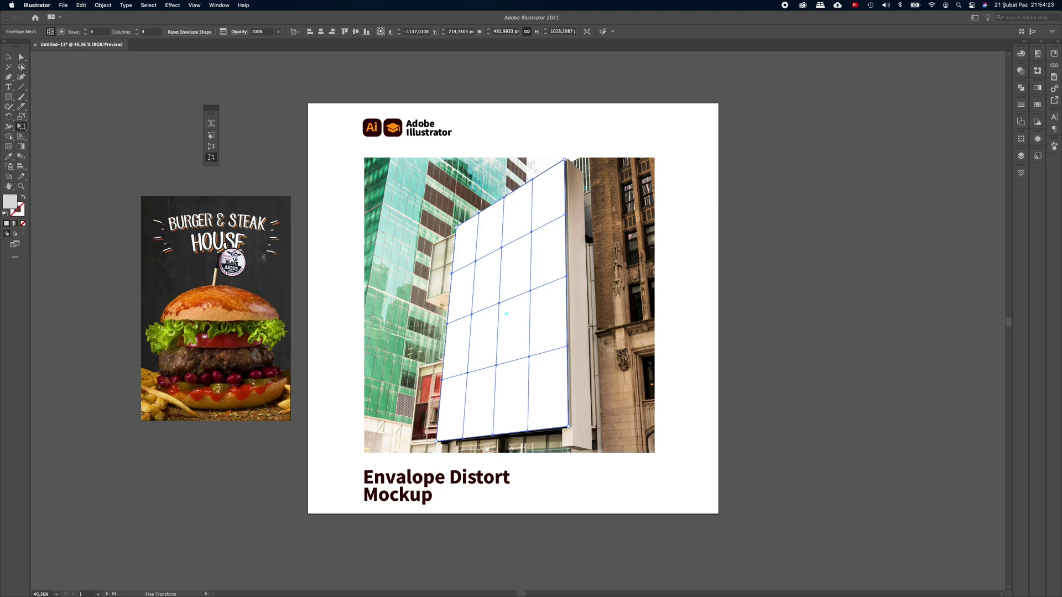
- Select the burger poster and billboard mesh, then apply Envelope Distort > Make with Top Object
left_click(10, 57)
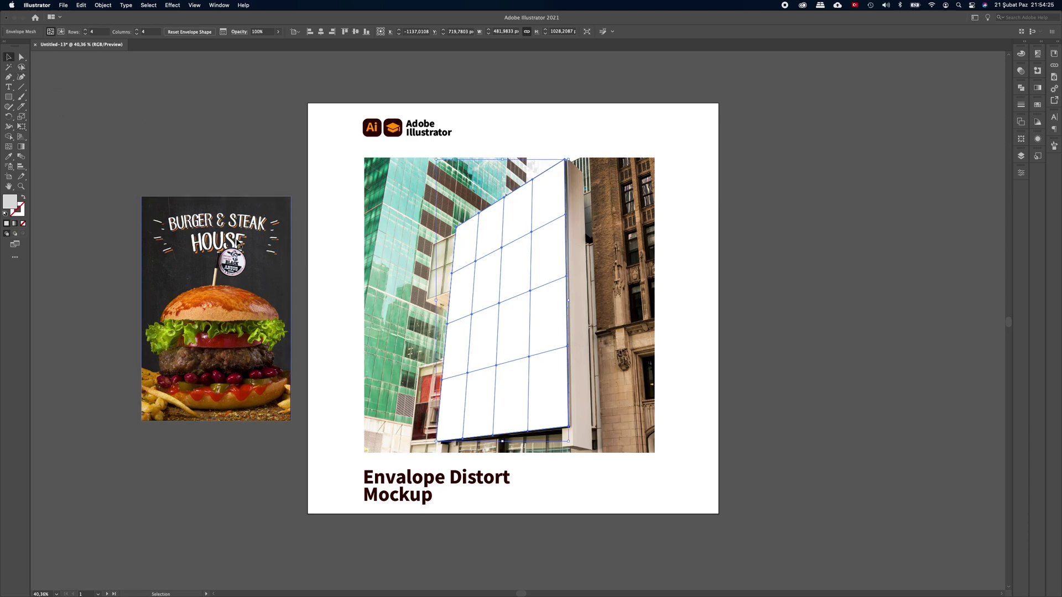
left_click(241, 246)
left_click(479, 264, "shift")
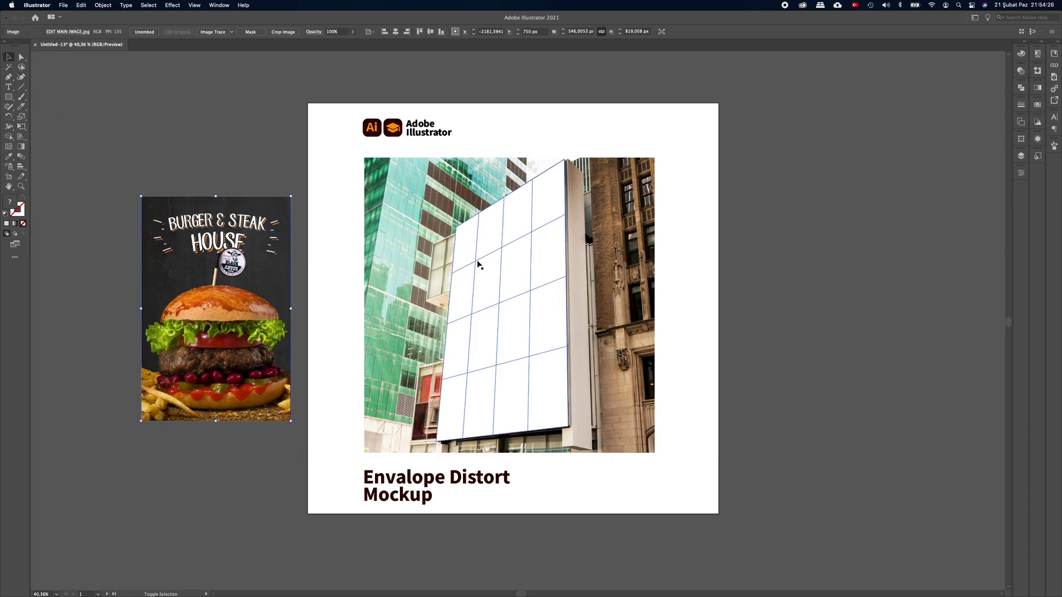
left_click(508, 263, "shift")
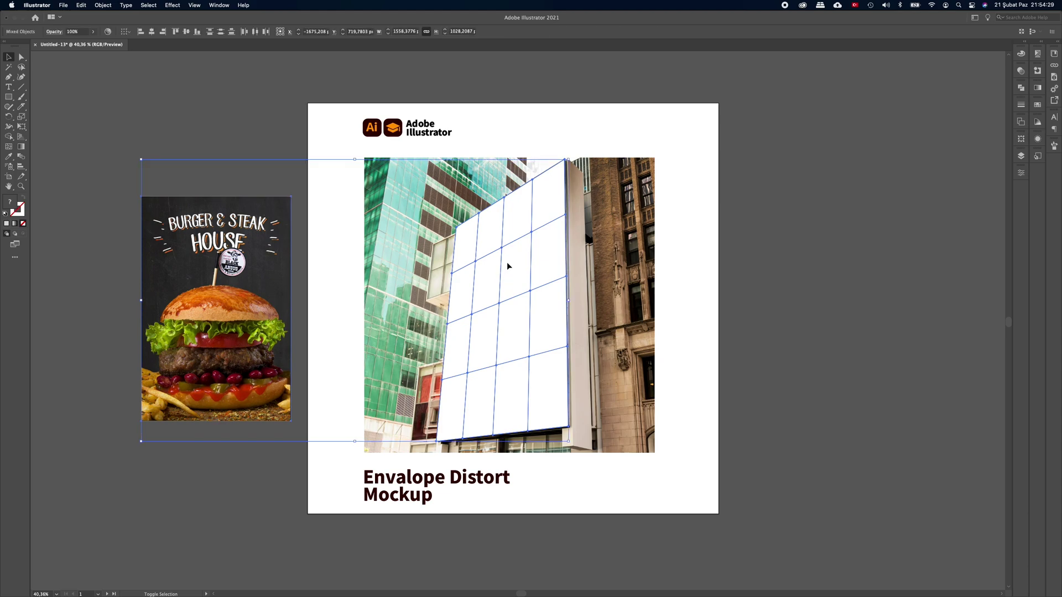
left_click(109, 6)
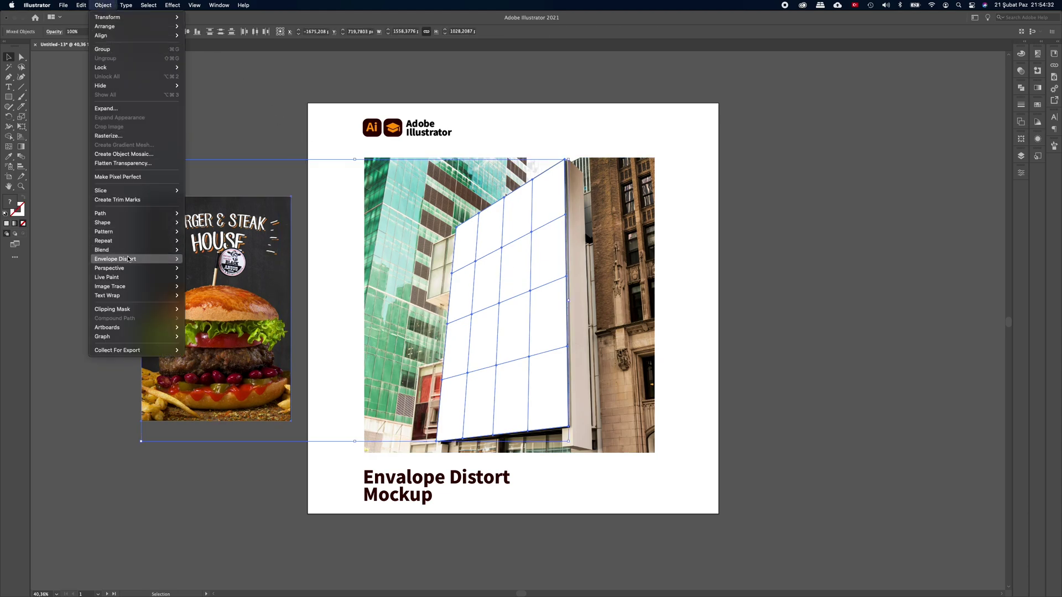
mouse_move(116, 259)
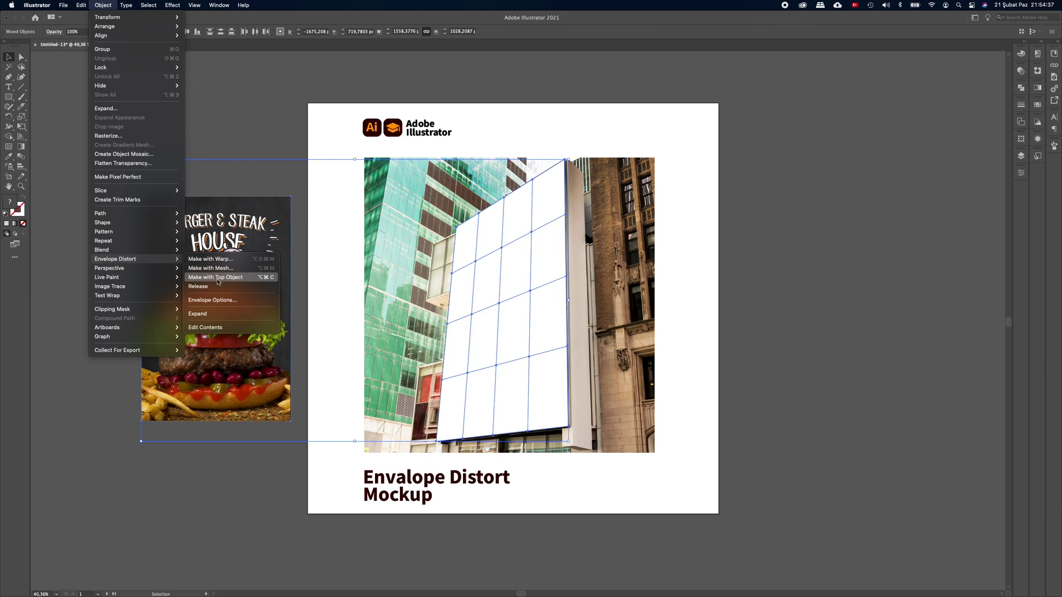
left_click(221, 279)
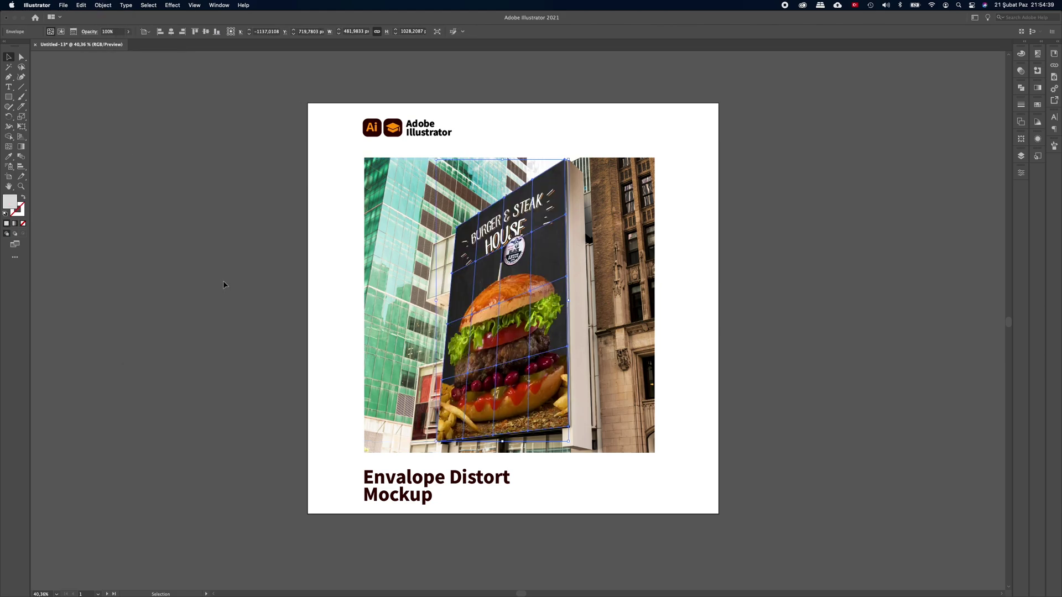
left_click(332, 266)
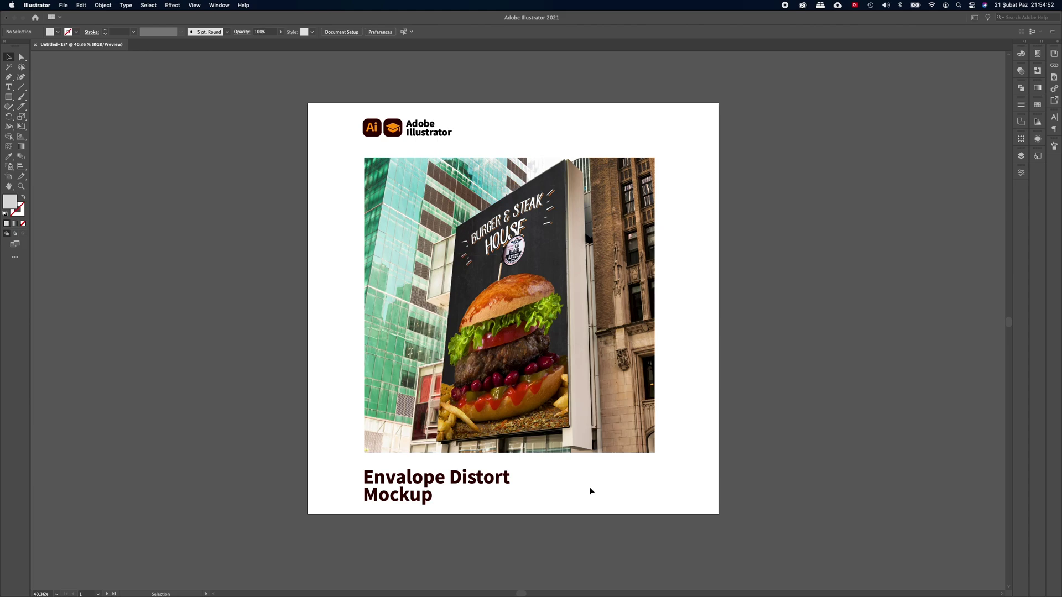
- Pan over to the business-card mockup artboard and zoom in on the two blank cards
scroll(589, 487, "right", 10)
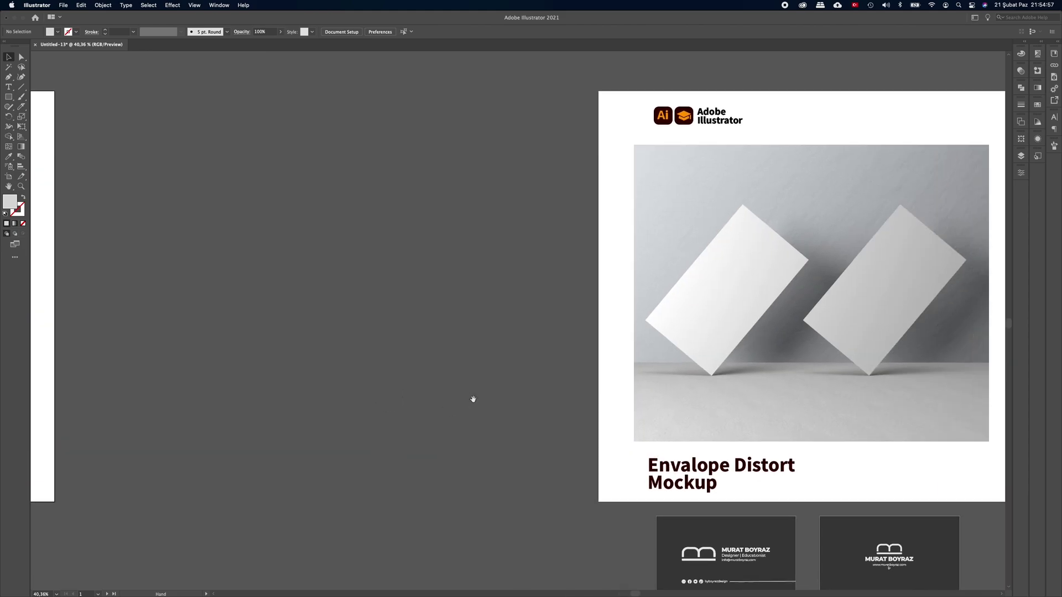
scroll(472, 398, "right", 3)
scroll(502, 386, "right", 4)
scroll(520, 396, "right", 3)
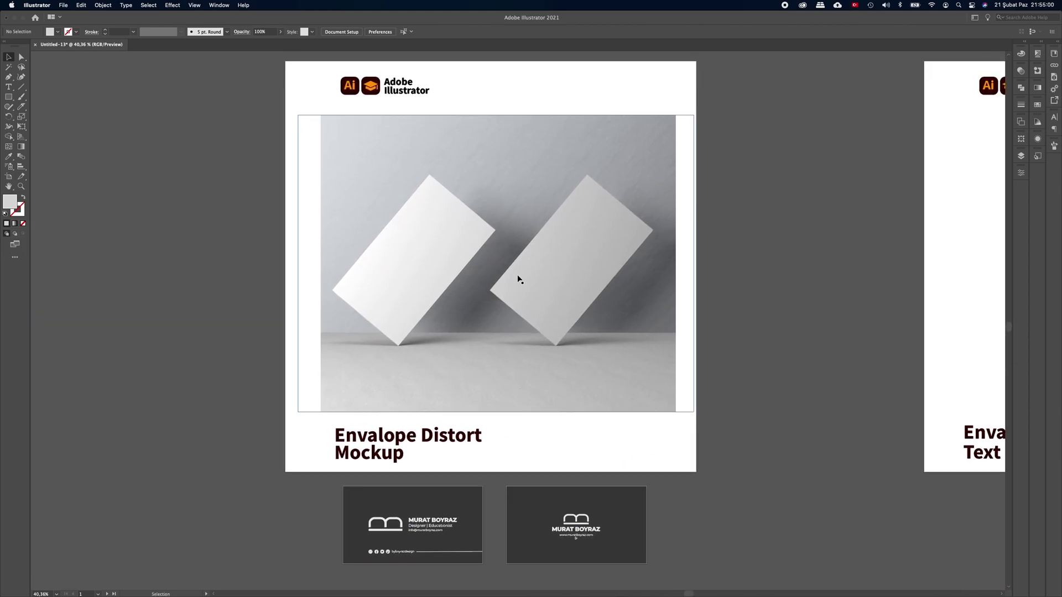
left_click(504, 501)
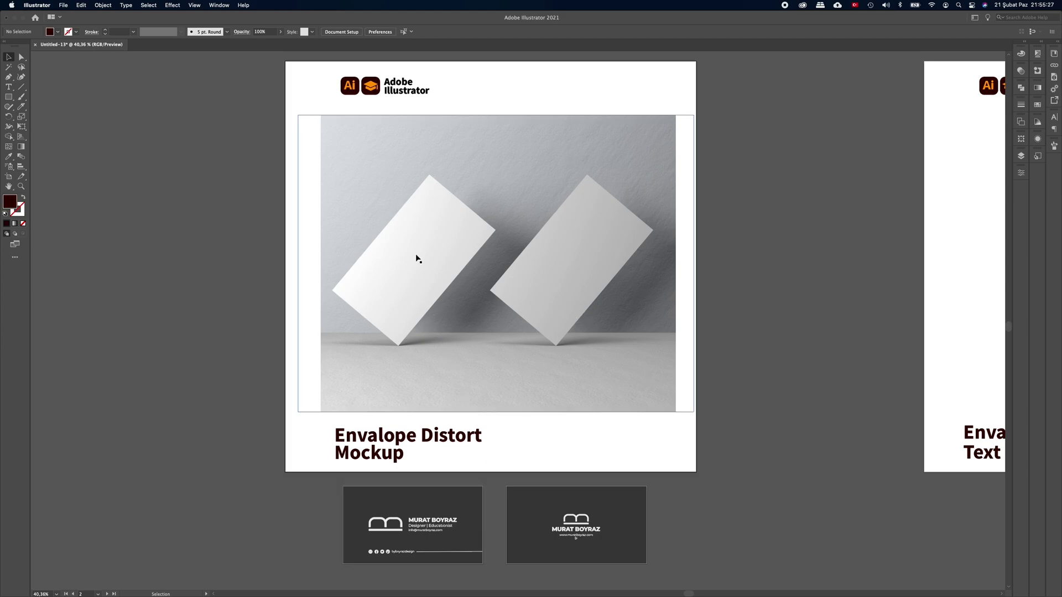
left_click_drag(403, 232, 481, 247)
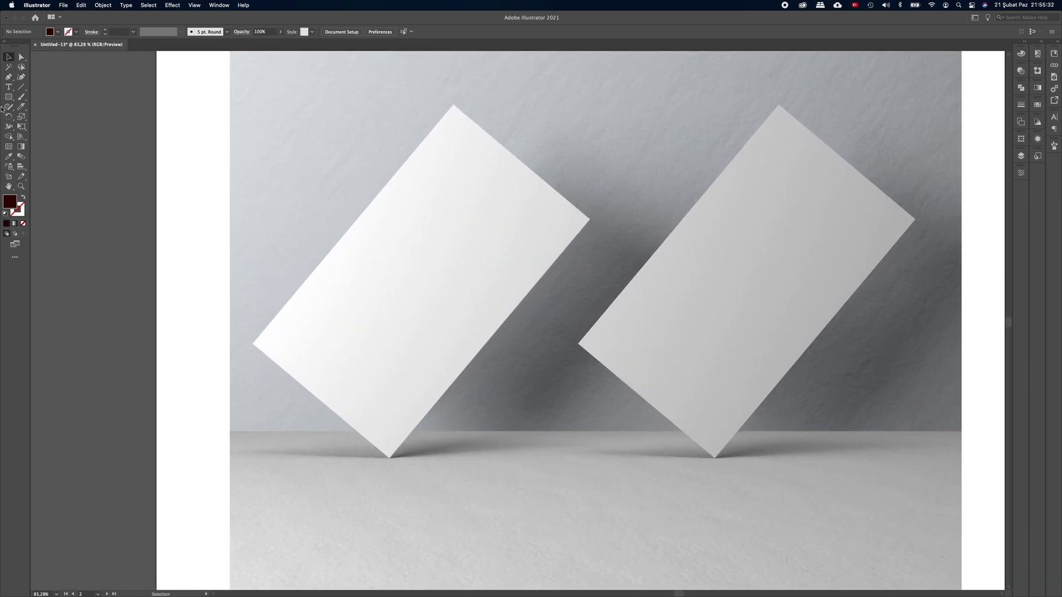
- With the Pen tool and no fill, trace a closed path around the left card's four corners
left_click(9, 77)
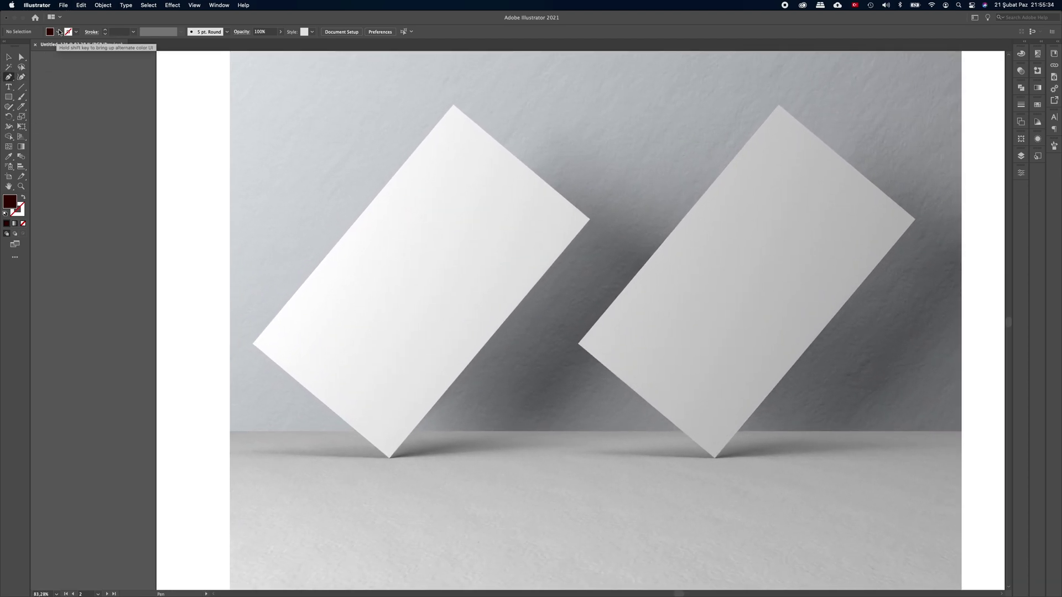
left_click(57, 32)
left_click(5, 46)
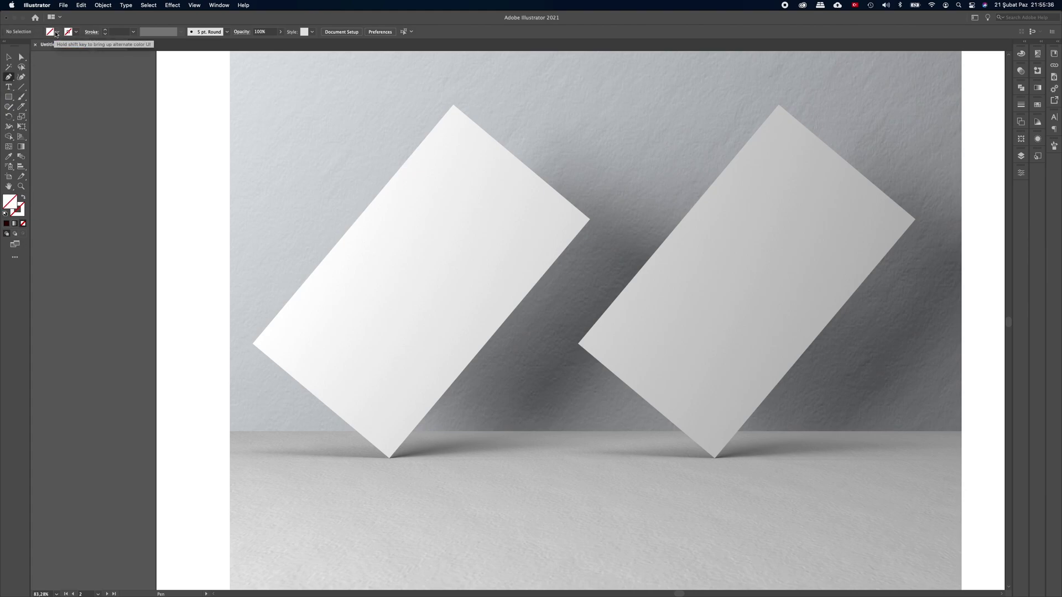
left_click(252, 345)
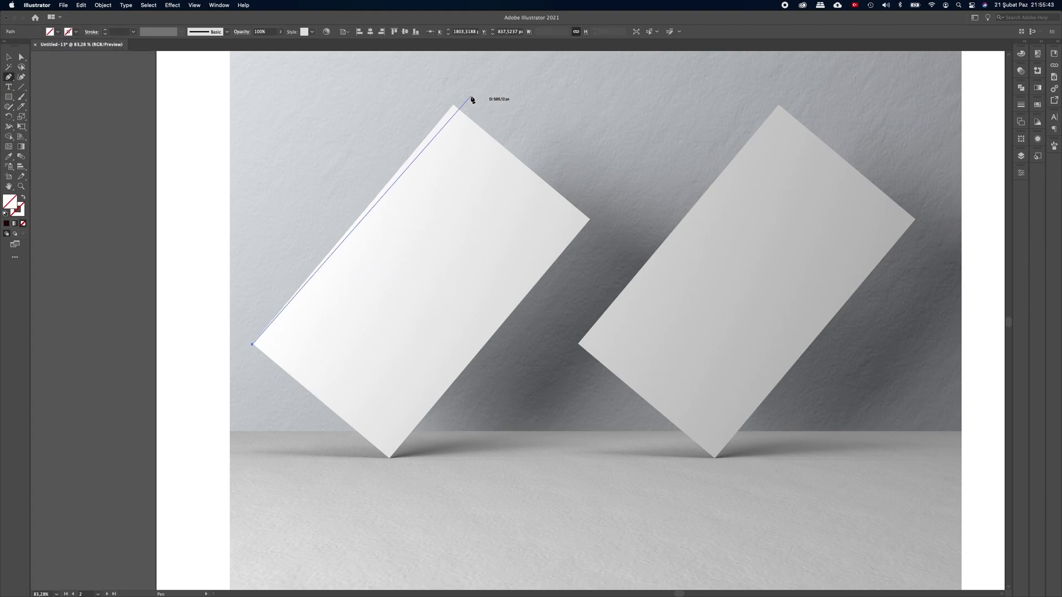
left_click(455, 104)
left_click(590, 220)
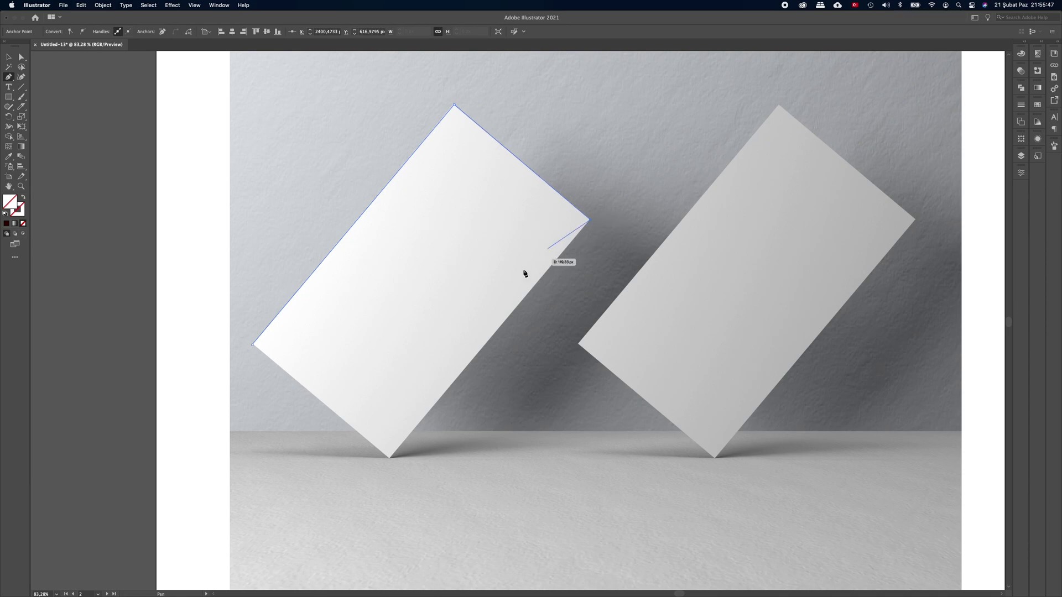
left_click(389, 458)
left_click(253, 345)
left_click(6, 57)
scroll(125, 95, "right", 3)
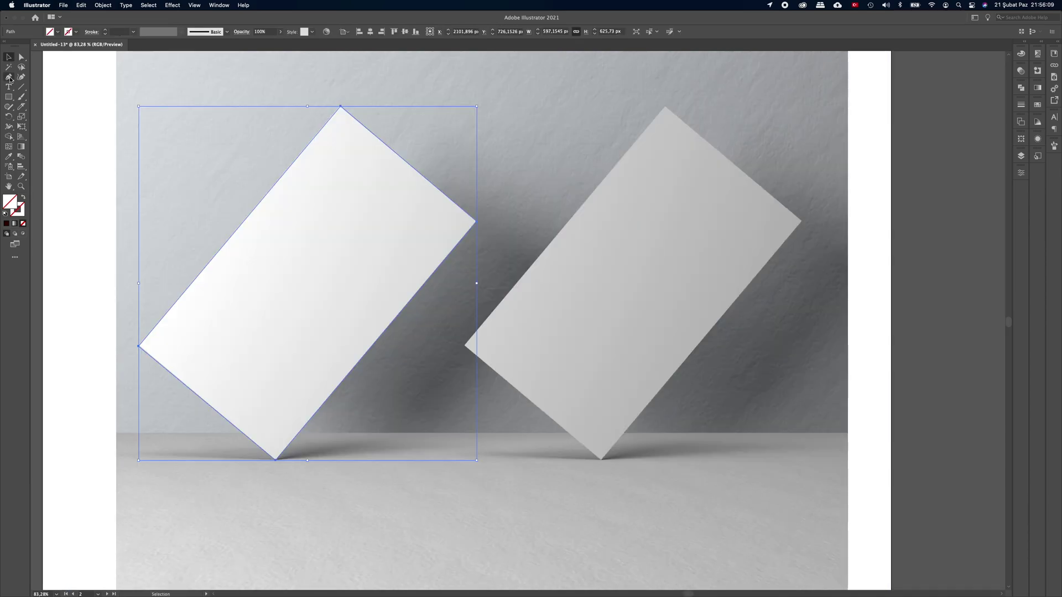
- Trace a closed four-point path around the right card's corners
key("p")
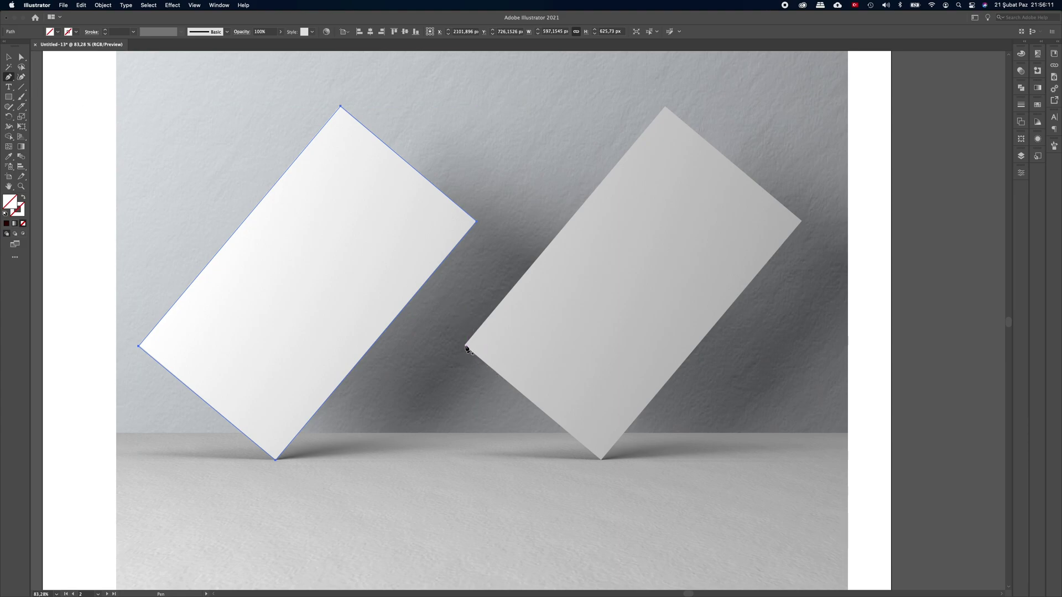
left_click(465, 346)
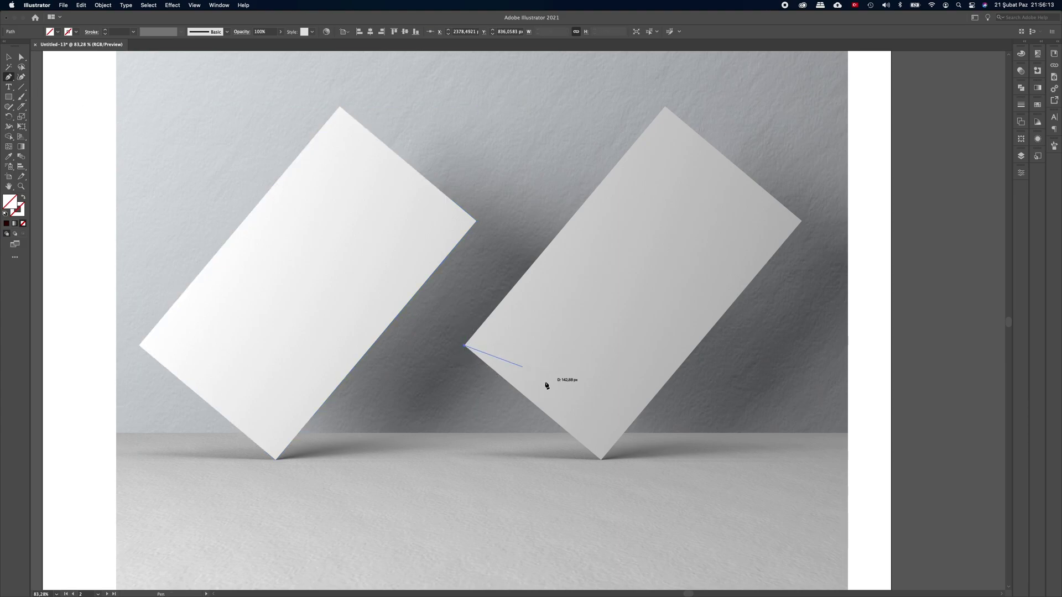
left_click(601, 459)
left_click(801, 223)
left_click(666, 108)
left_click(464, 346)
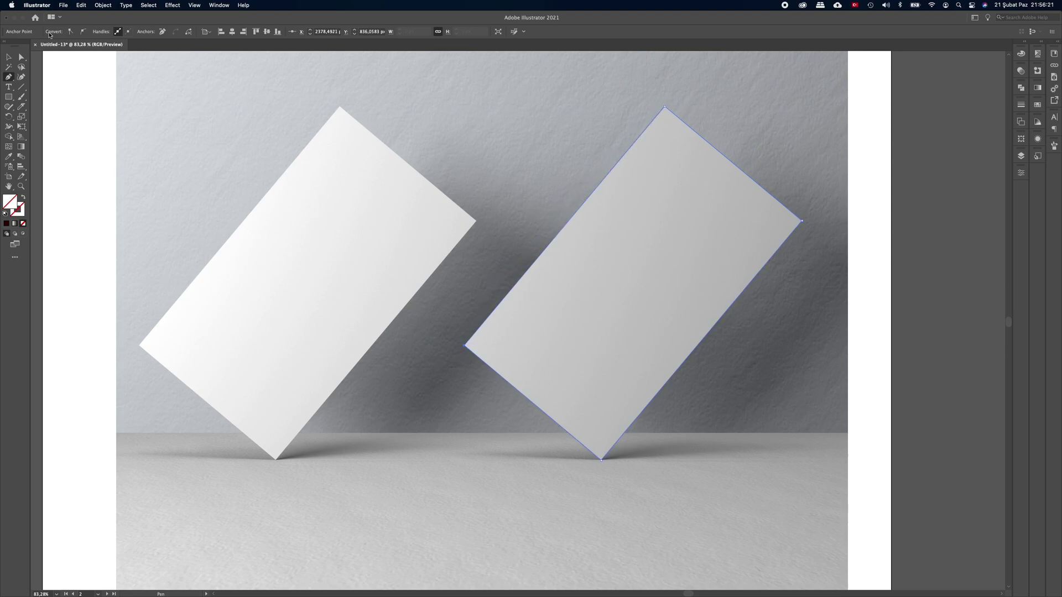
scroll(560, 166, "left", 3)
scroll(560, 167, "down", 2)
left_click(103, 5)
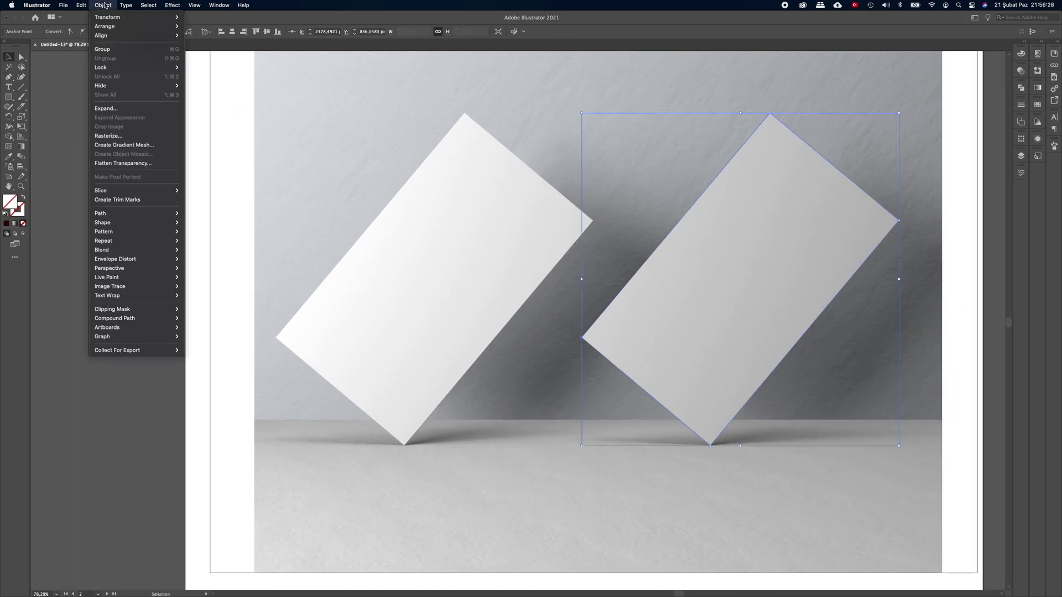
mouse_move(115, 259)
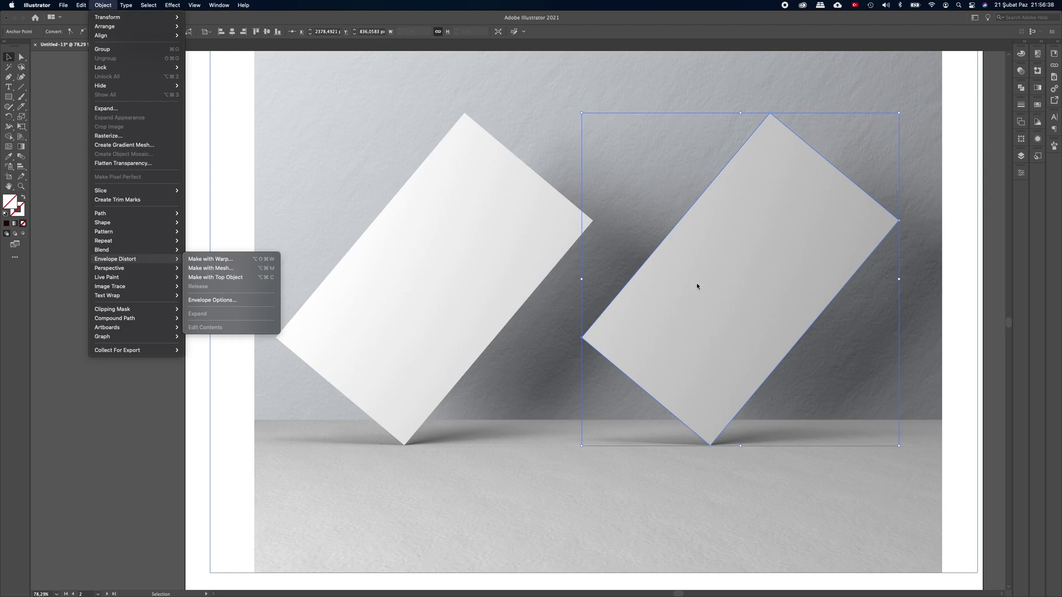
- Convert the left card's path into a 4 by 4 envelope mesh with Option+Cmd+M
left_click(553, 273)
left_click(552, 275)
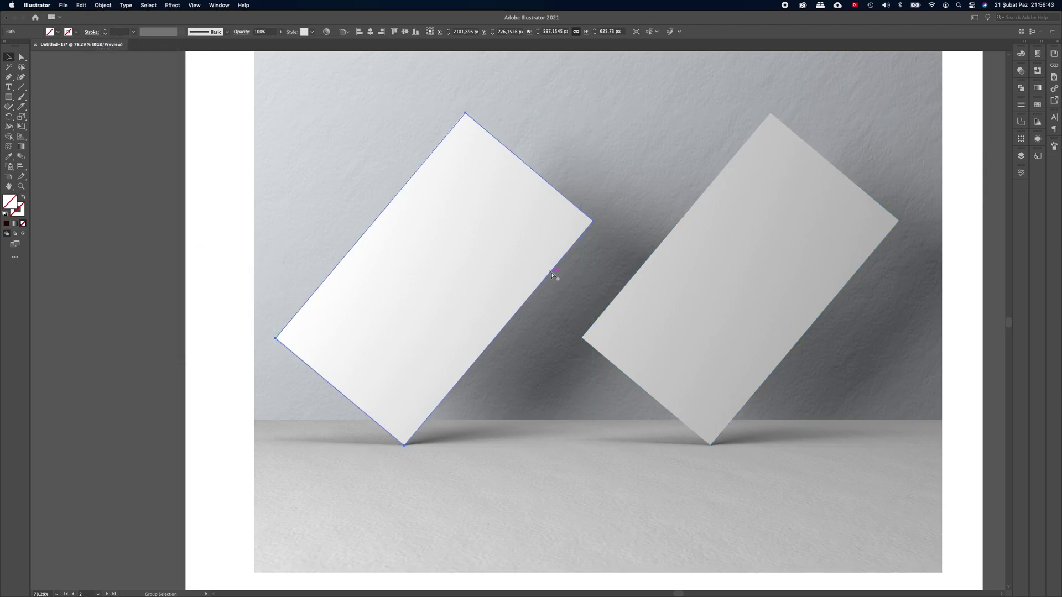
key("alt+super+m")
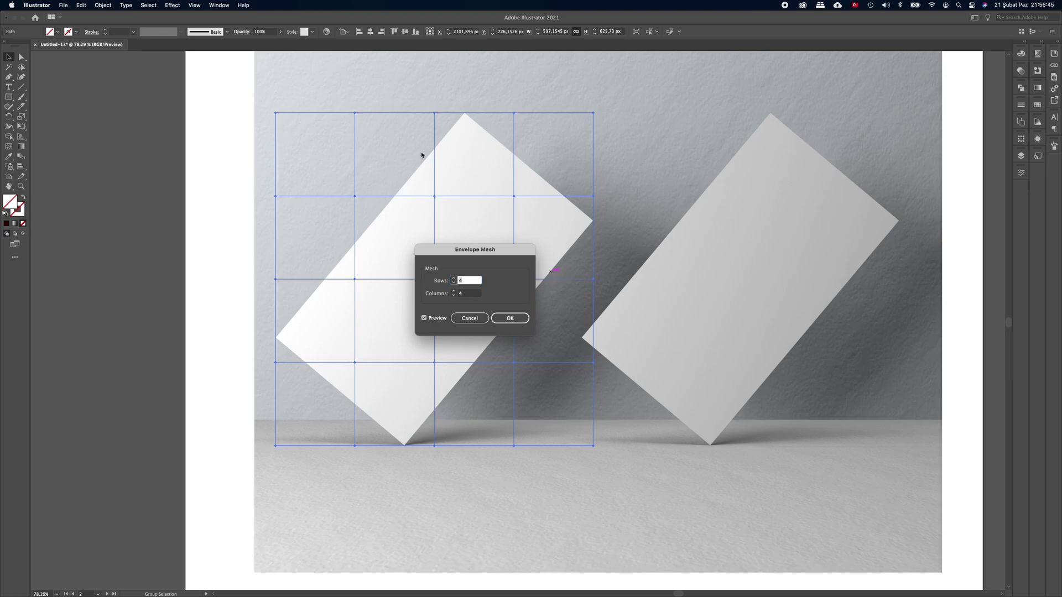
left_click(510, 318)
- Free Distort the left card's mesh, pinning its top-left and bottom-left corners onto the card
left_click(22, 129)
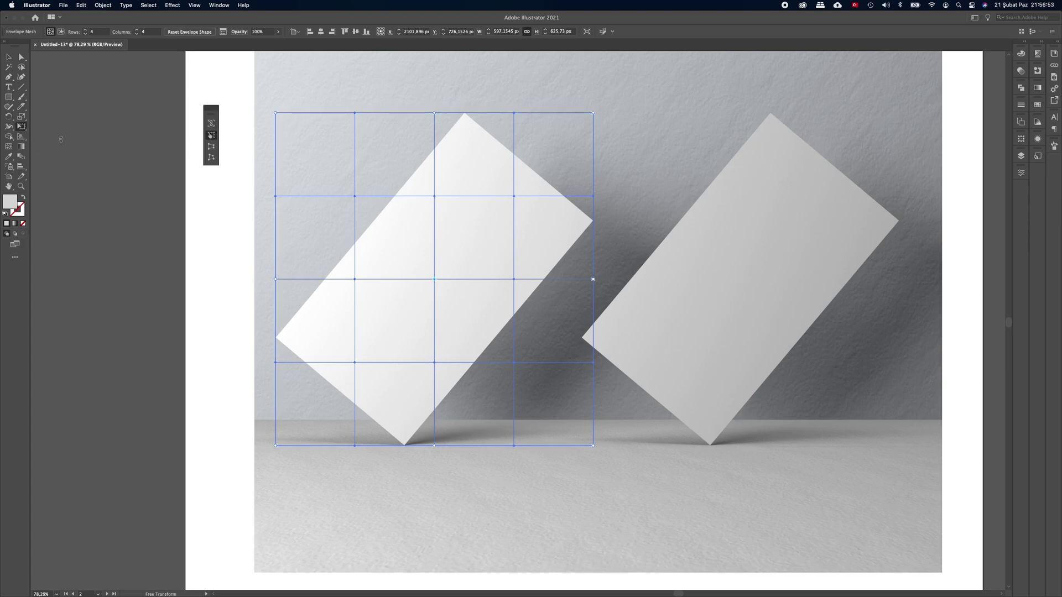
left_click(211, 159)
mouse_move(273, 114)
left_mouse_down()
mouse_move(345, 215)
mouse_move(343, 189)
left_mouse_up()
mouse_move(277, 87)
left_mouse_down()
mouse_move(288, 360)
mouse_move(278, 438)
left_mouse_up()
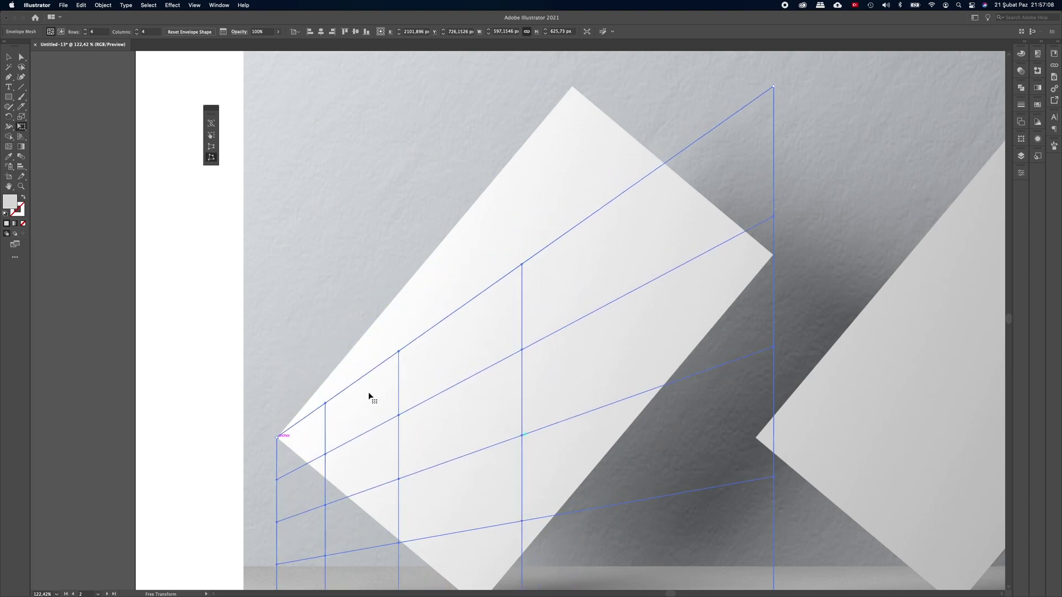
scroll(301, 409, "down", 5)
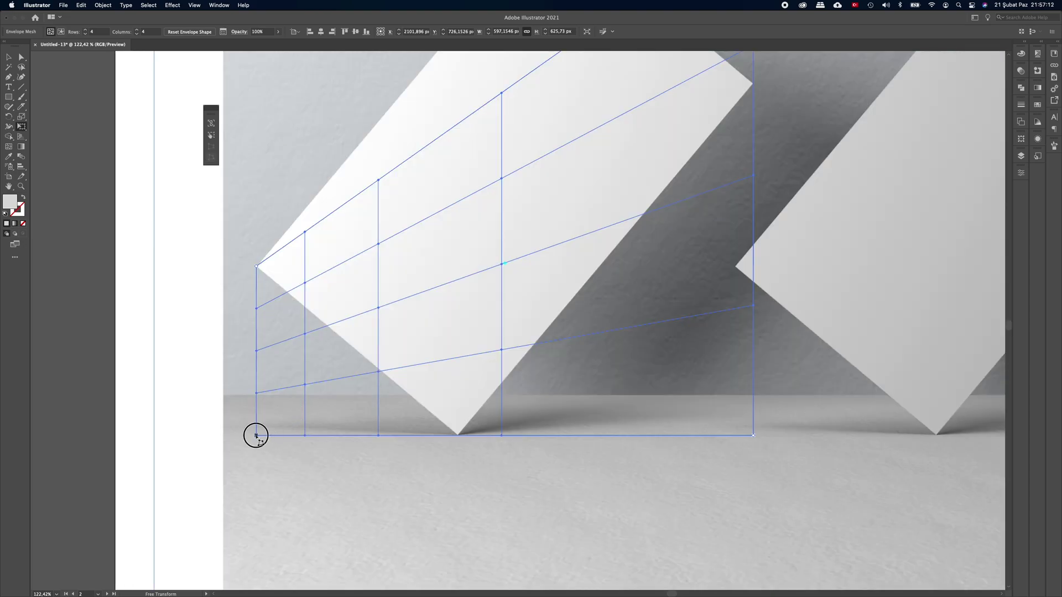
left_click_drag(257, 436, 456, 435)
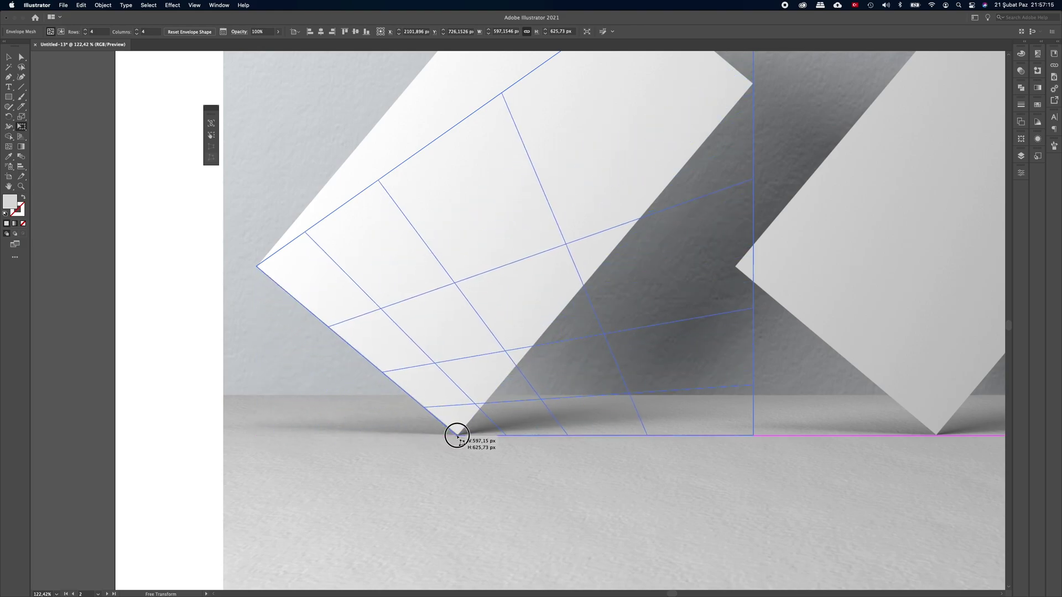
- Pull the mesh's top-right and bottom-right corners onto the card's top and right corners
scroll(661, 175, "up", 7)
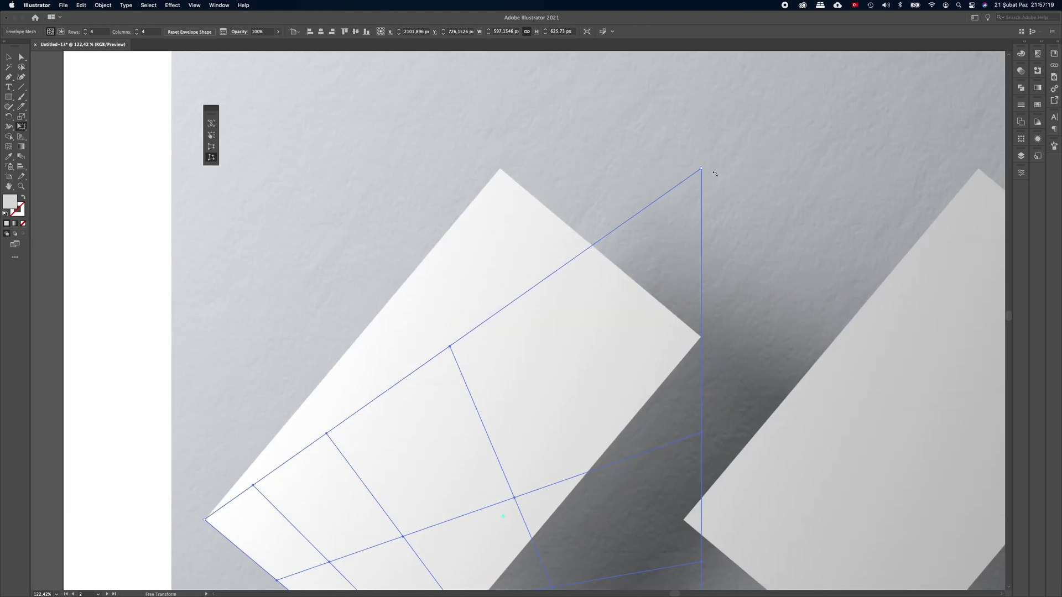
left_click_drag(702, 170, 501, 169)
scroll(621, 502, "down", 5)
scroll(621, 502, "right", 2)
left_click_drag(654, 550, 653, 198)
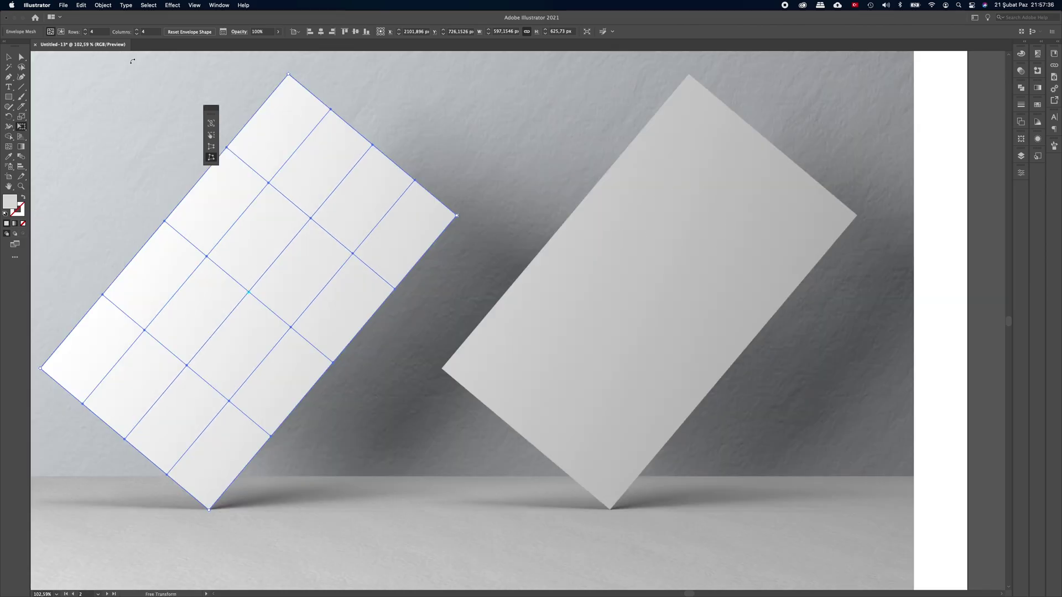
- Convert the right card's path into a 4 by 4 envelope mesh
key("v")
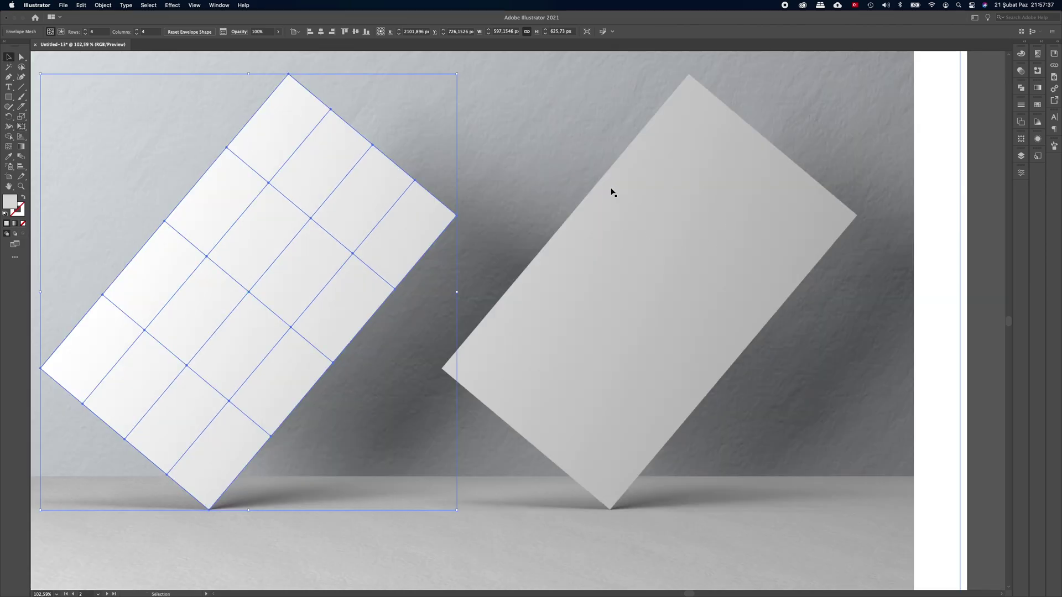
left_click(601, 181)
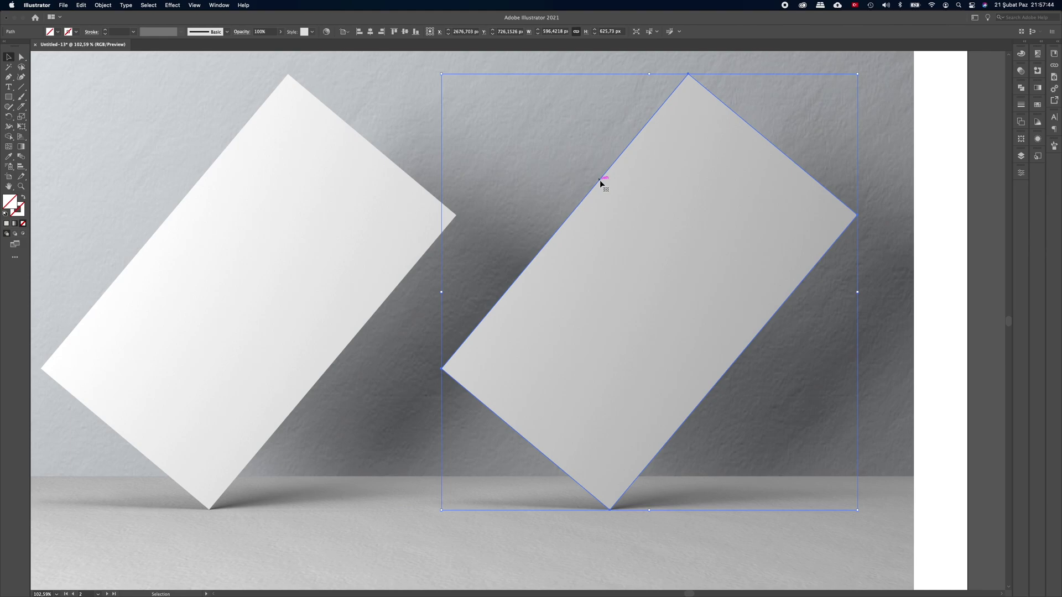
key("alt+super+m")
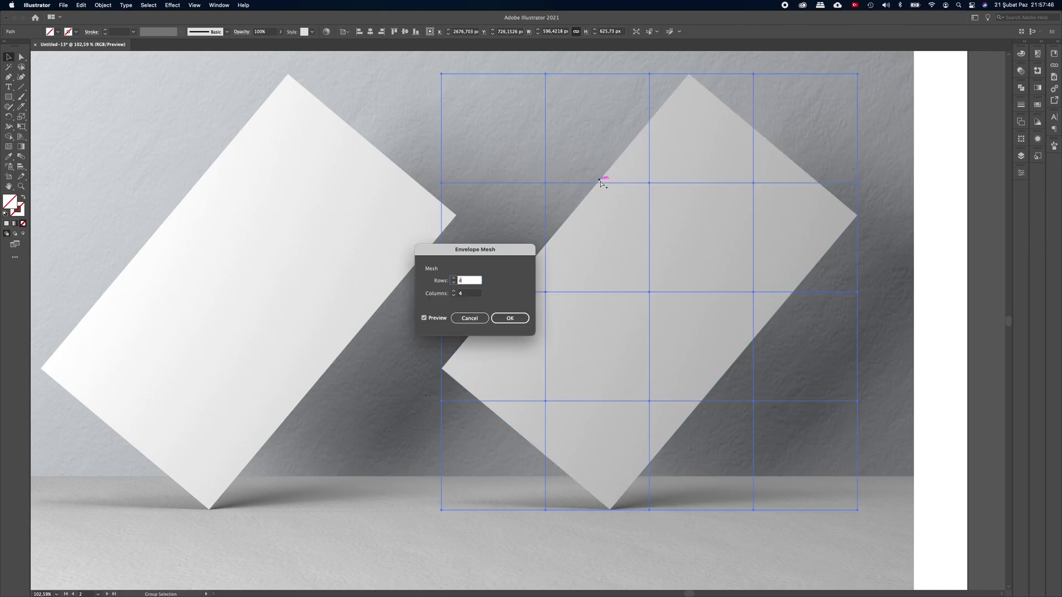
left_click(509, 318)
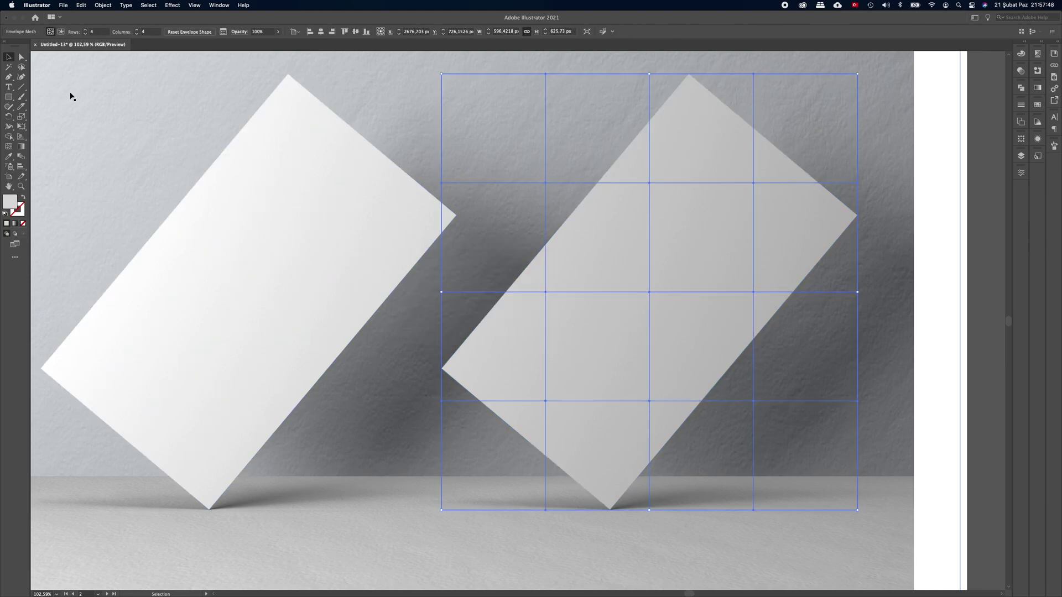
- Free Distort the right card's mesh so its corners land on the card's corners
left_click(21, 127)
left_click(212, 158)
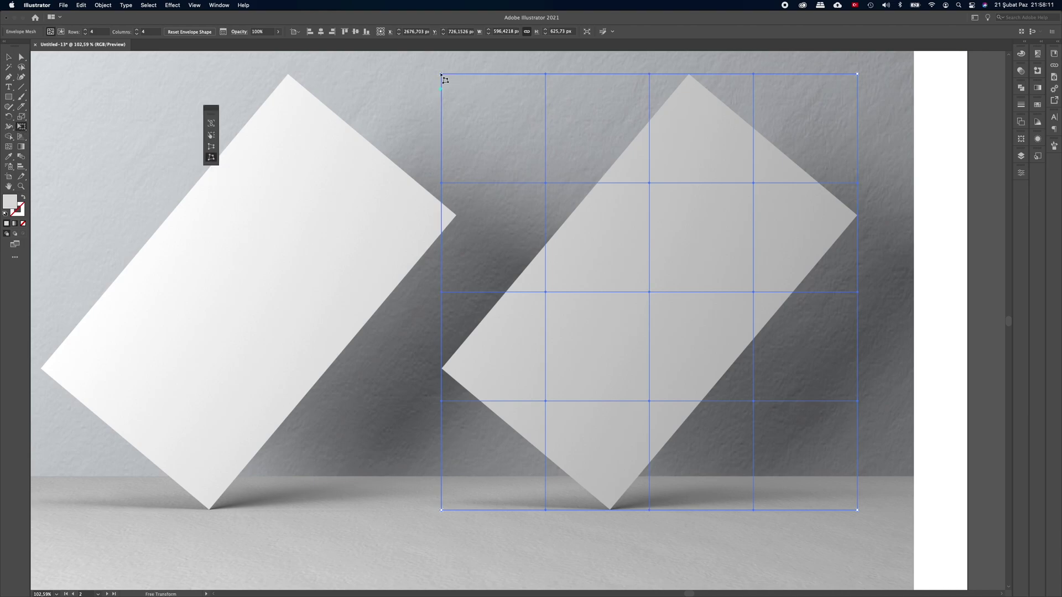
left_click_drag(441, 74, 442, 366)
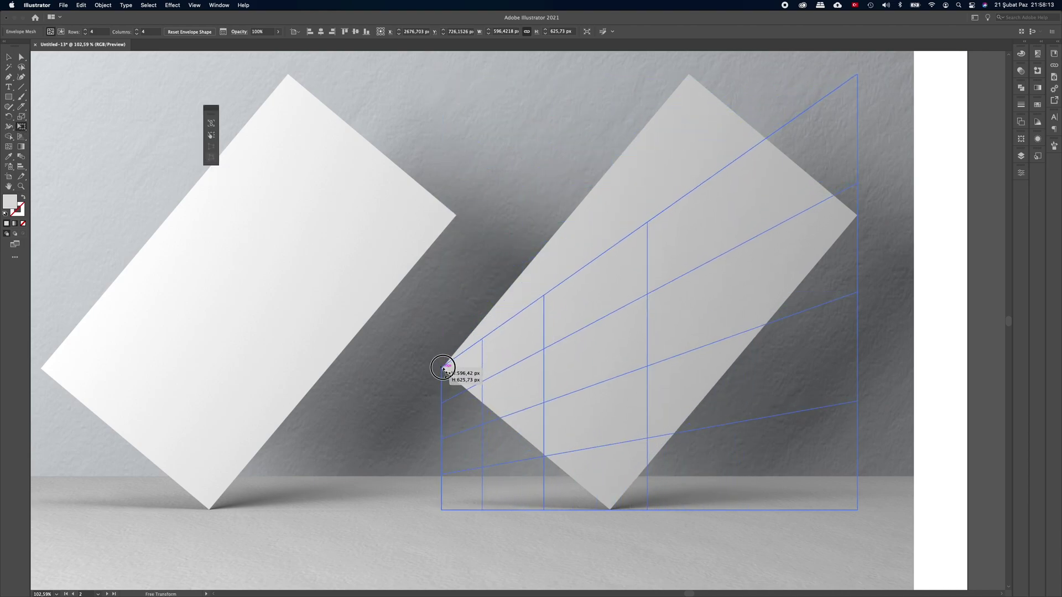
scroll(497, 338, "up", 5)
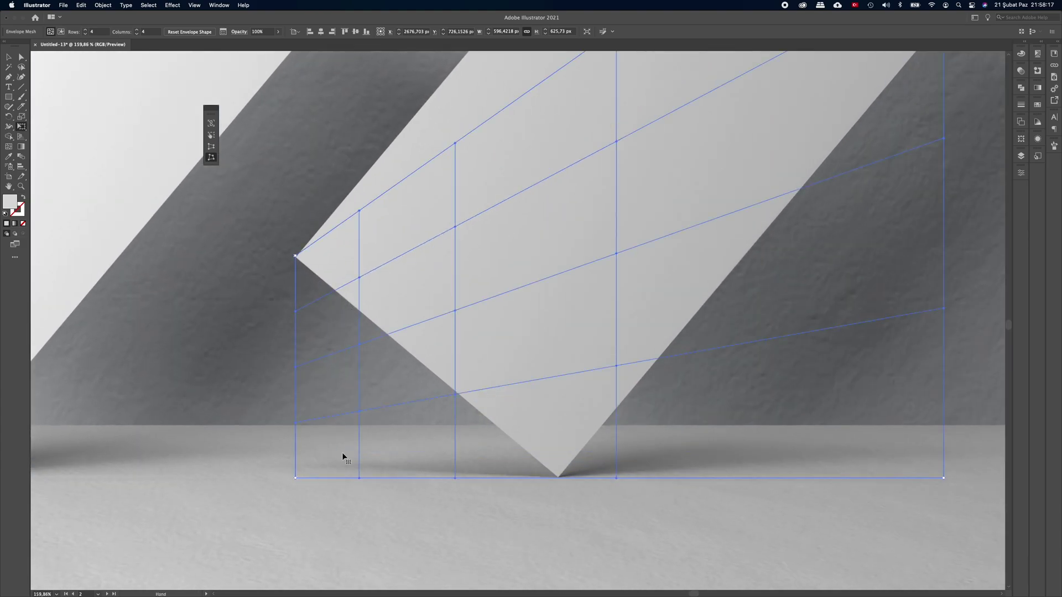
left_click_drag(344, 462, 559, 476)
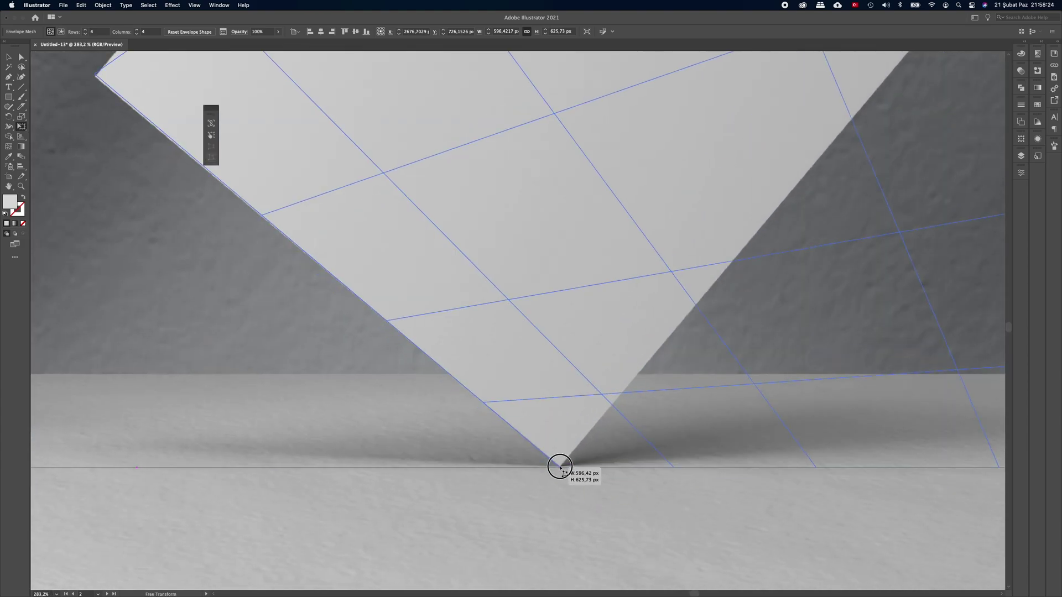
scroll(622, 327, "down", 4)
mouse_move(749, 557)
left_mouse_down()
mouse_move(748, 109)
mouse_move(519, 165)
left_mouse_up()
scroll(669, 277, "up", 5)
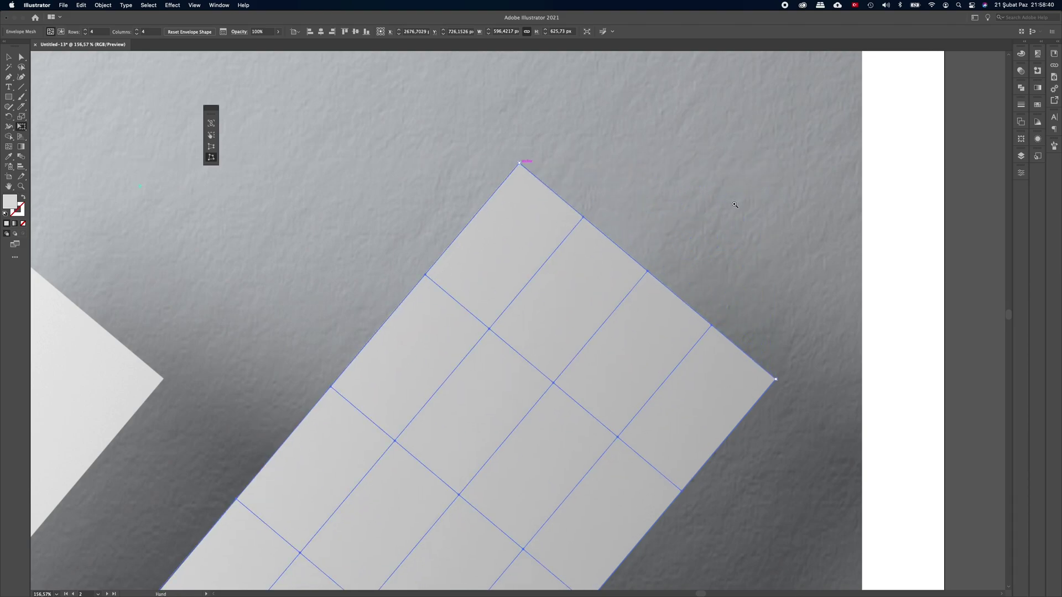
scroll(664, 277, "down", 5)
- Select each tilted mockup card to confirm its fitted mesh, then deselect
key("v")
left_click(173, 213)
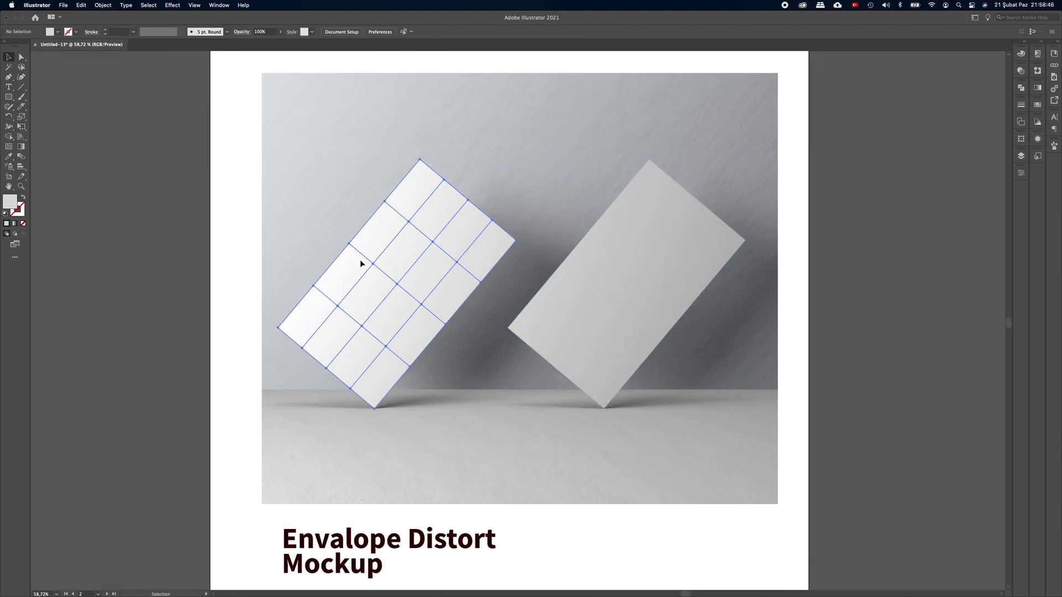
left_click(361, 264)
left_click(603, 302)
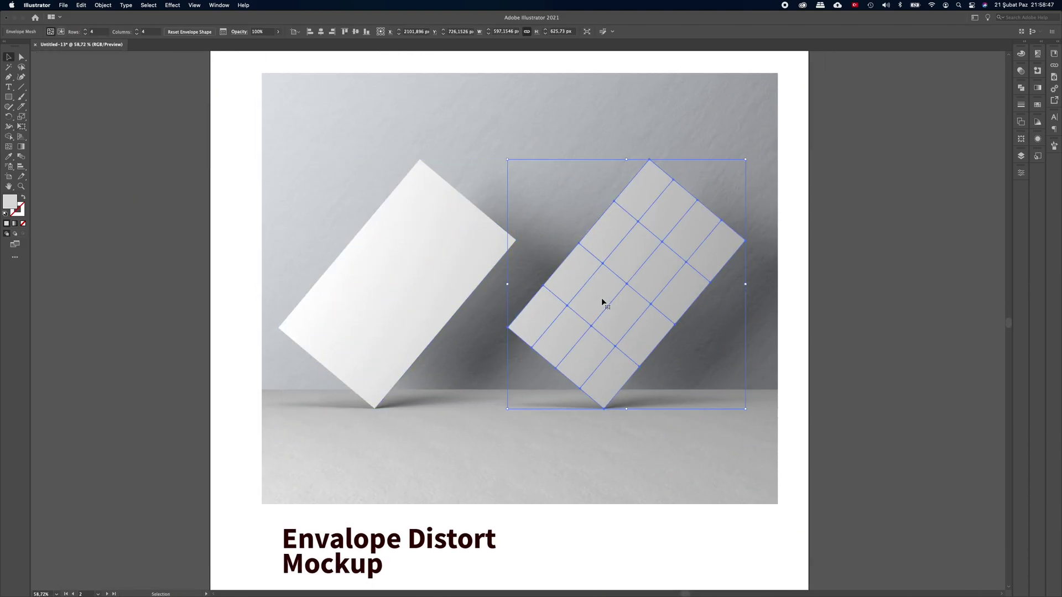
left_click(224, 261)
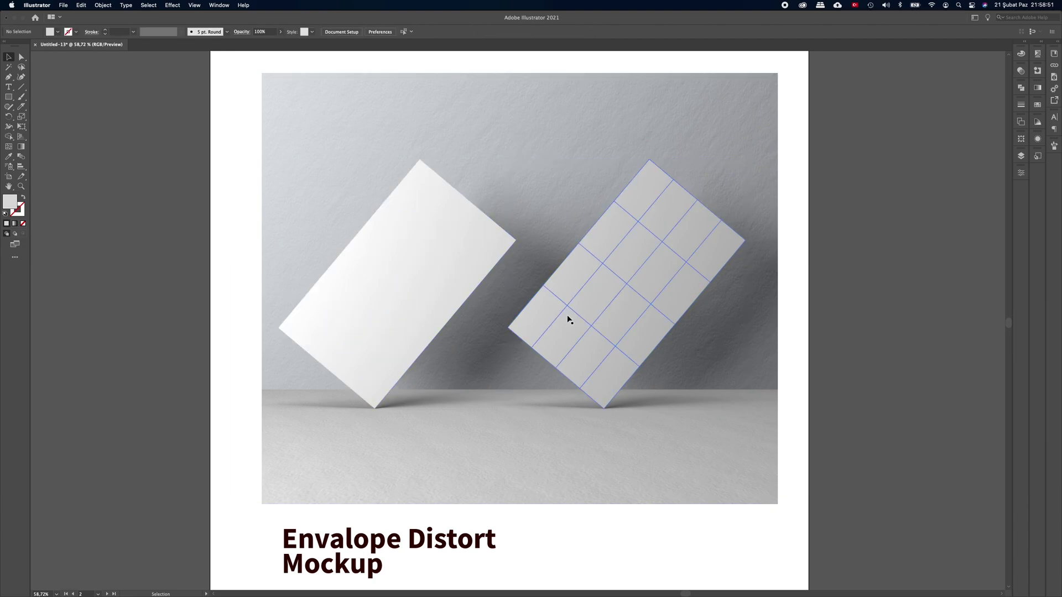
- Pan down to the two dark business card designs and make one card artboard active
scroll(537, 421, "down", 1)
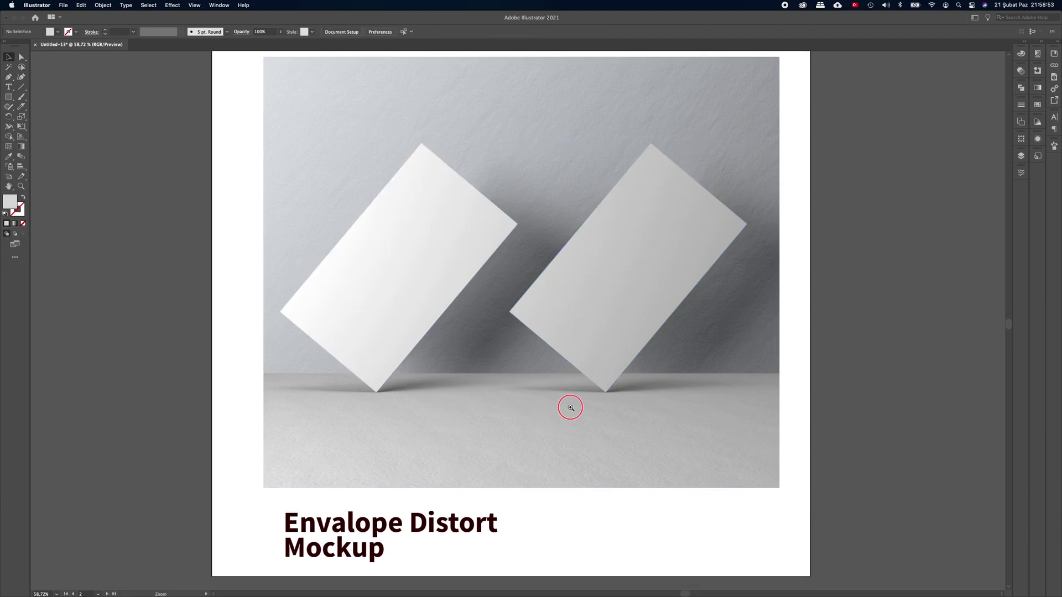
scroll(553, 407, "down", 2)
left_click_drag(536, 431, 529, 348)
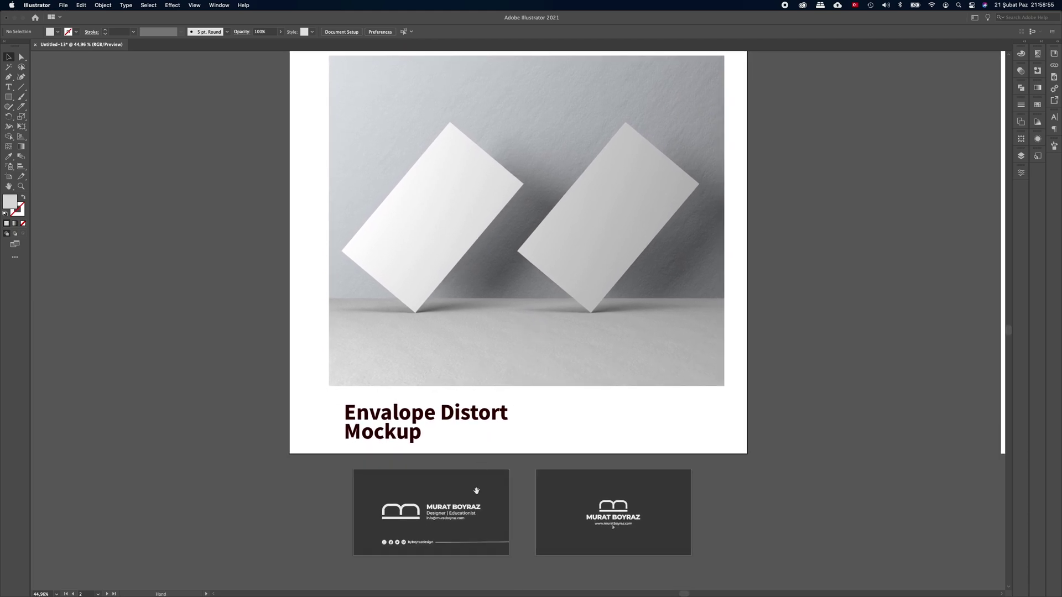
left_click_drag(479, 511, 602, 509)
left_click(730, 500)
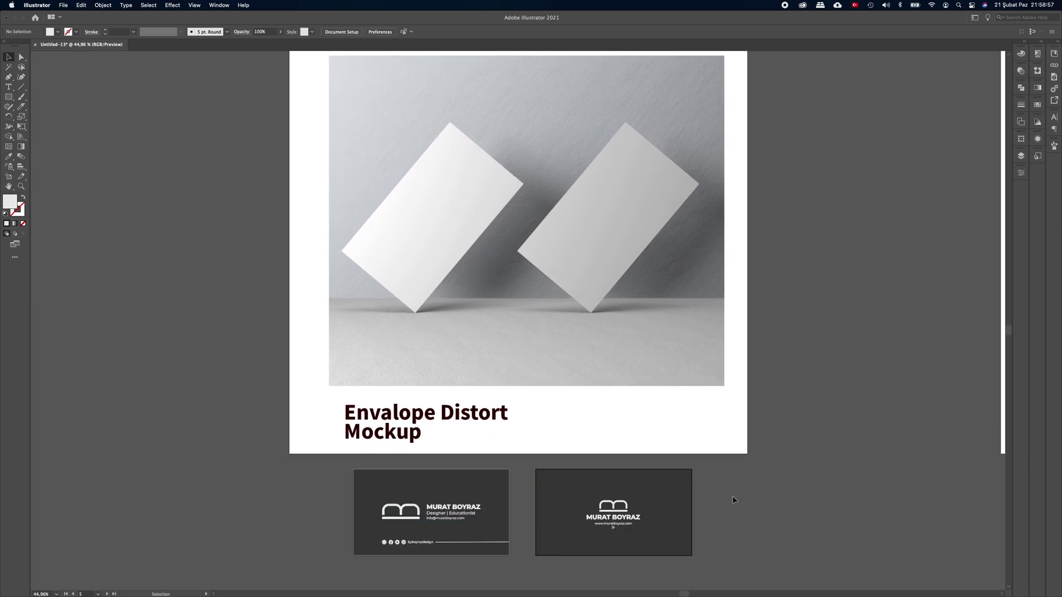
left_click(495, 495)
- Rasterize the left dark business card with the default Rasterize settings
left_click(518, 561)
left_click_drag(517, 562, 498, 543)
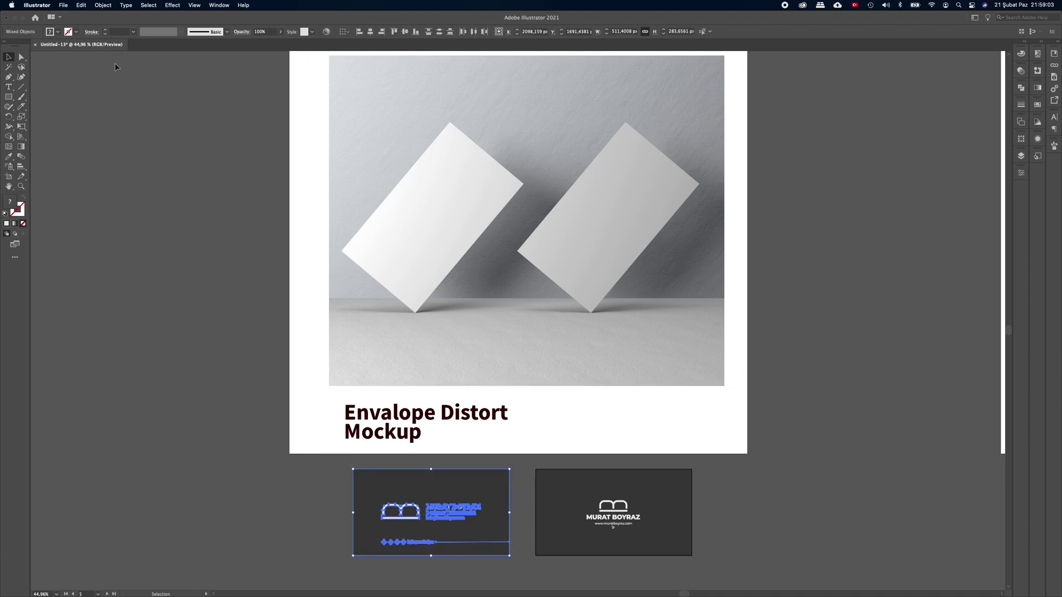
left_click(105, 5)
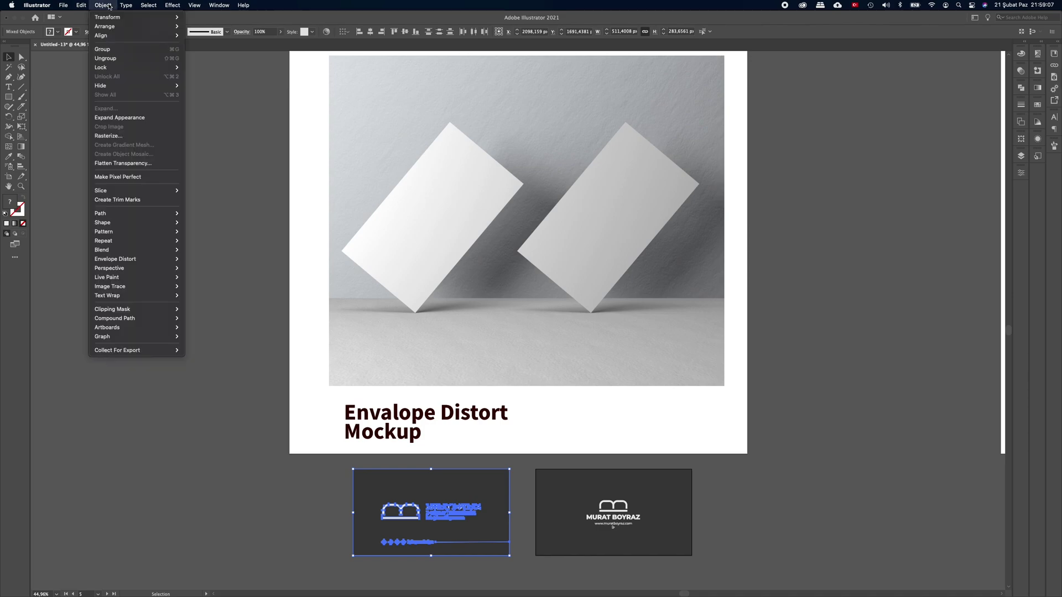
left_click(120, 136)
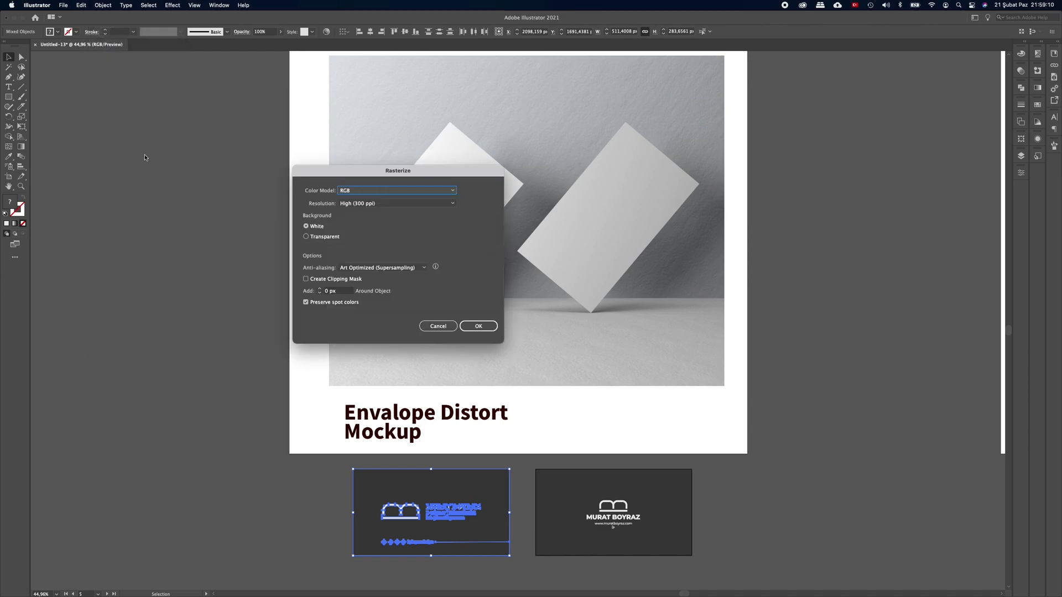
left_click(477, 326)
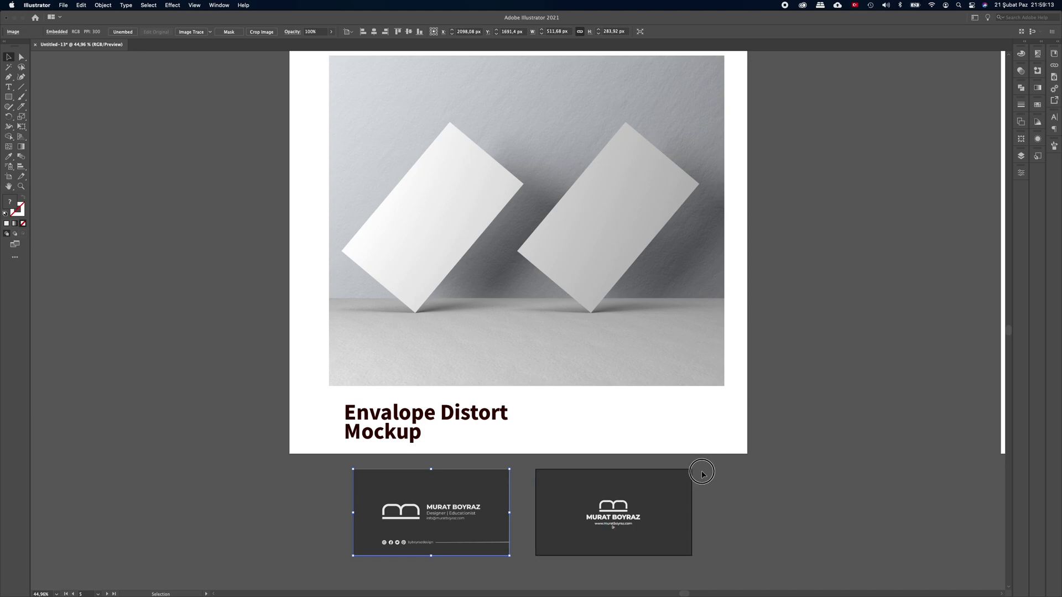
- Rasterize the right business card the same way, then reselect the left card
left_click(557, 553)
left_click(103, 5)
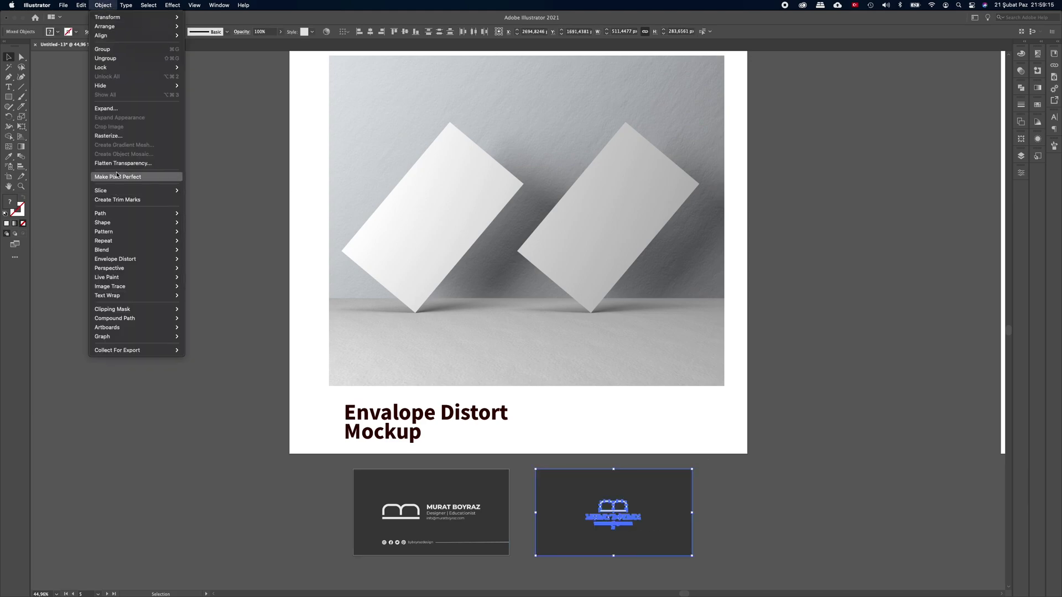
left_click(120, 137)
left_click(479, 325)
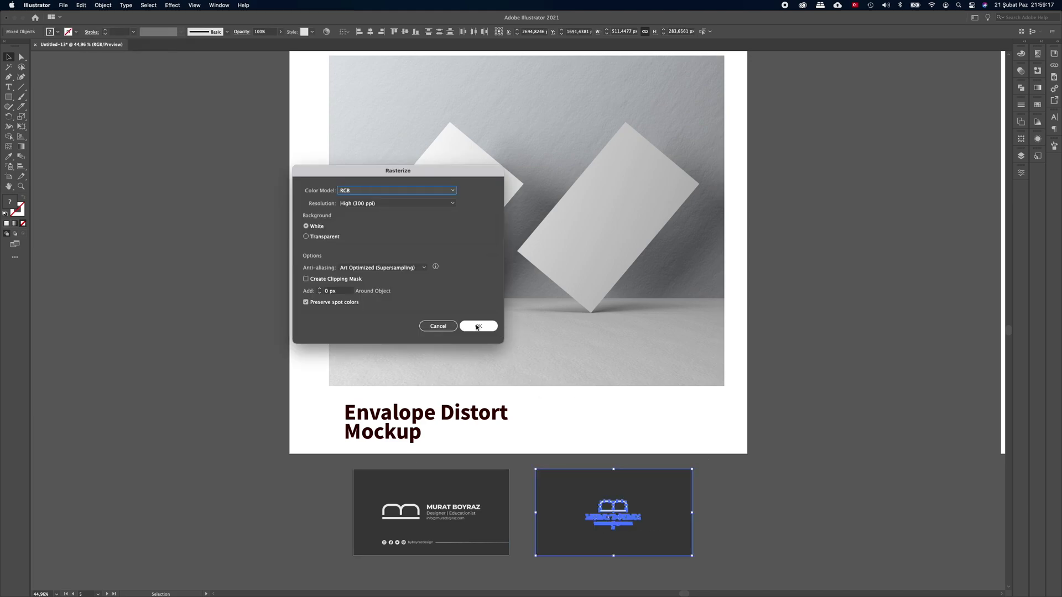
left_click(766, 517)
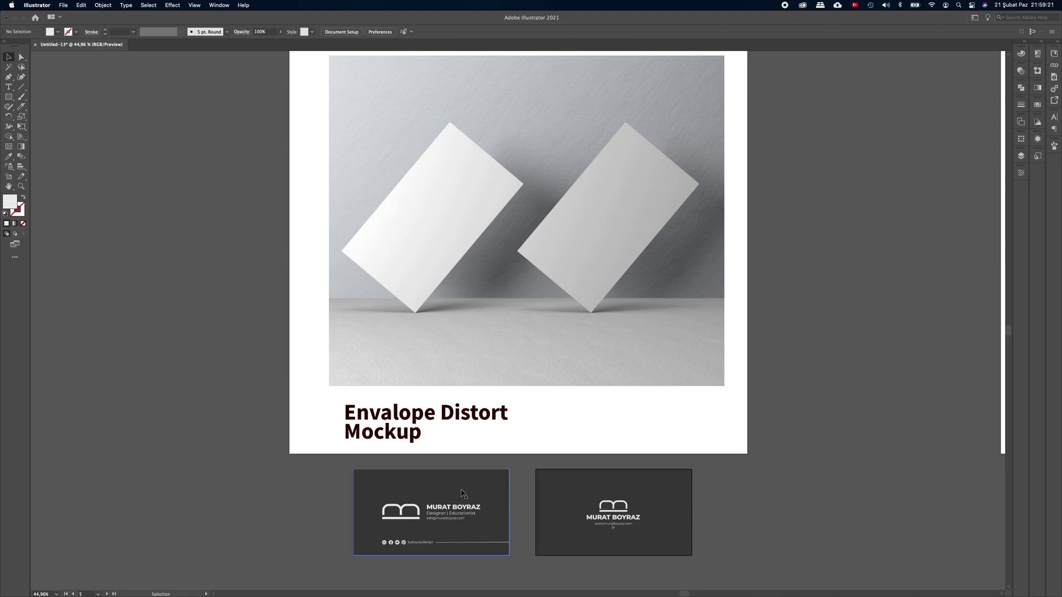
left_click(463, 494)
- Wrap the left business card onto the left mockup mesh with Envelope Distort > Make with Top Object
left_click(440, 234, "shift")
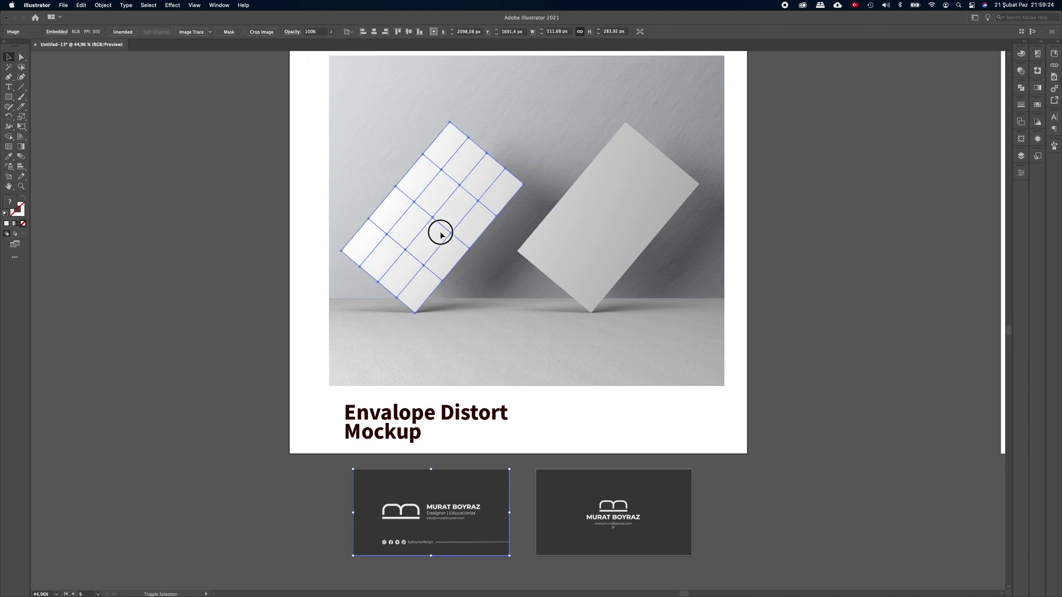
left_click(104, 6)
mouse_move(116, 259)
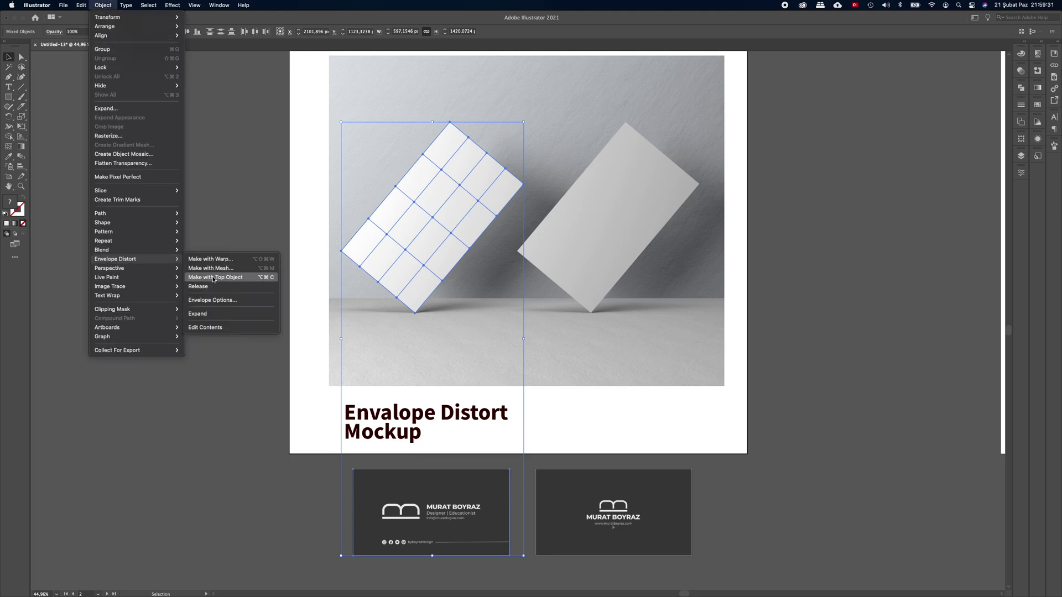
left_click(231, 278)
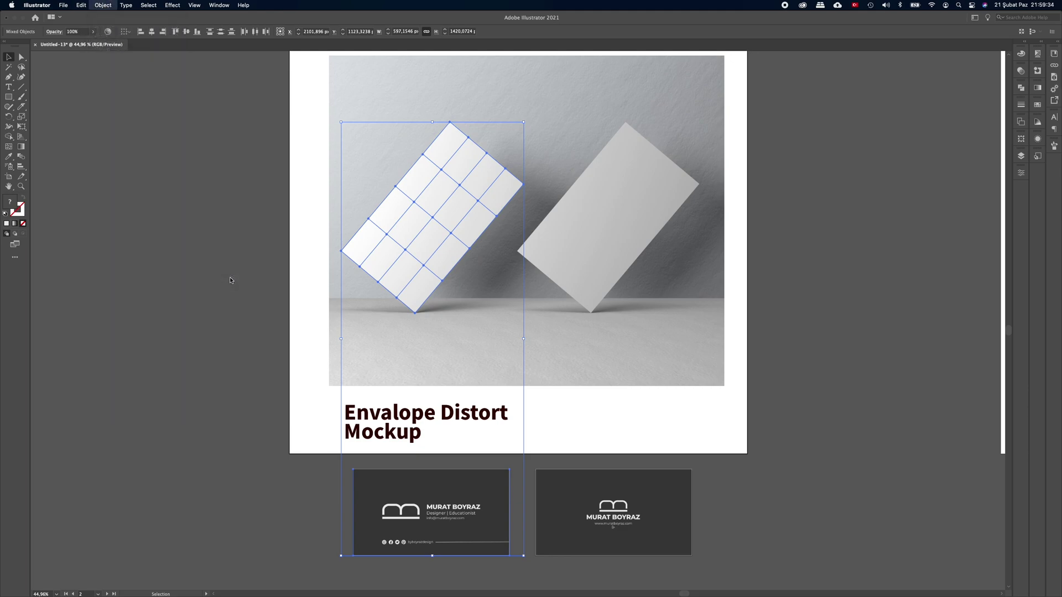
left_click(230, 277)
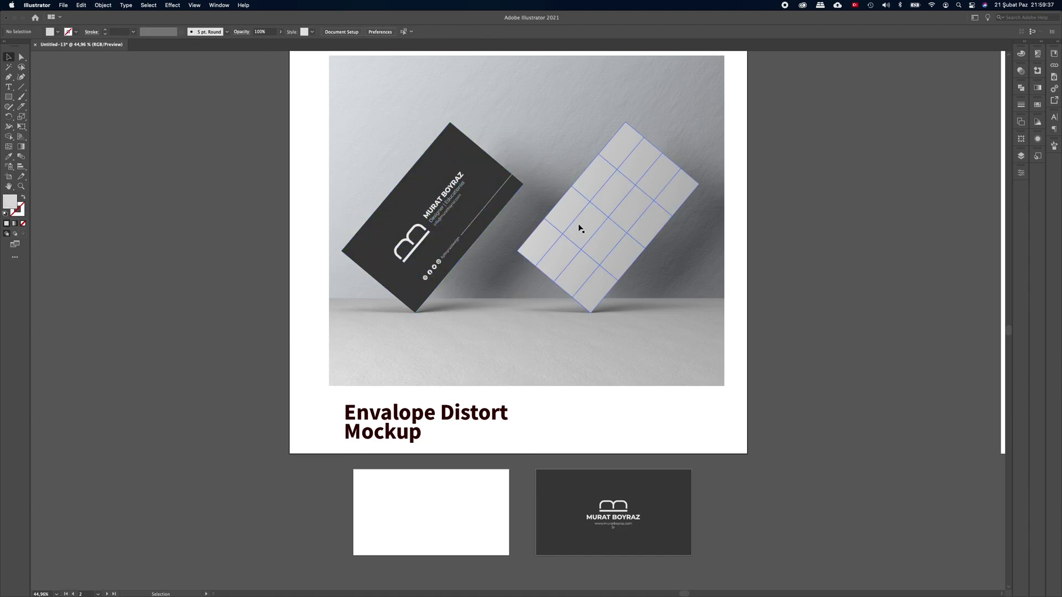
- Wrap the right business card onto the right mockup mesh with Make with Top Object
left_click(579, 226)
left_click(614, 488, "shift")
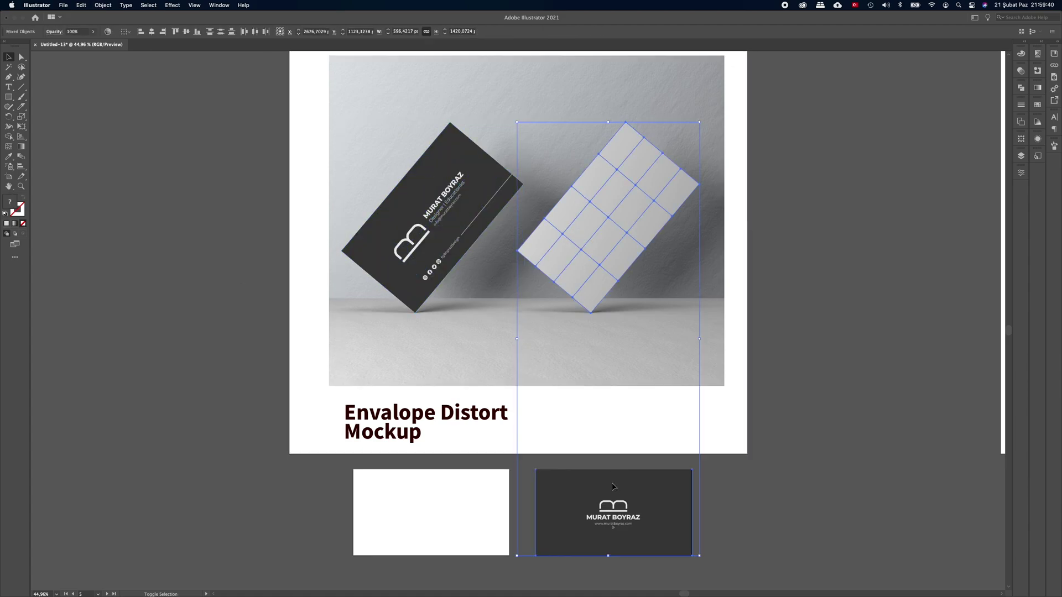
left_click(103, 5)
mouse_move(115, 259)
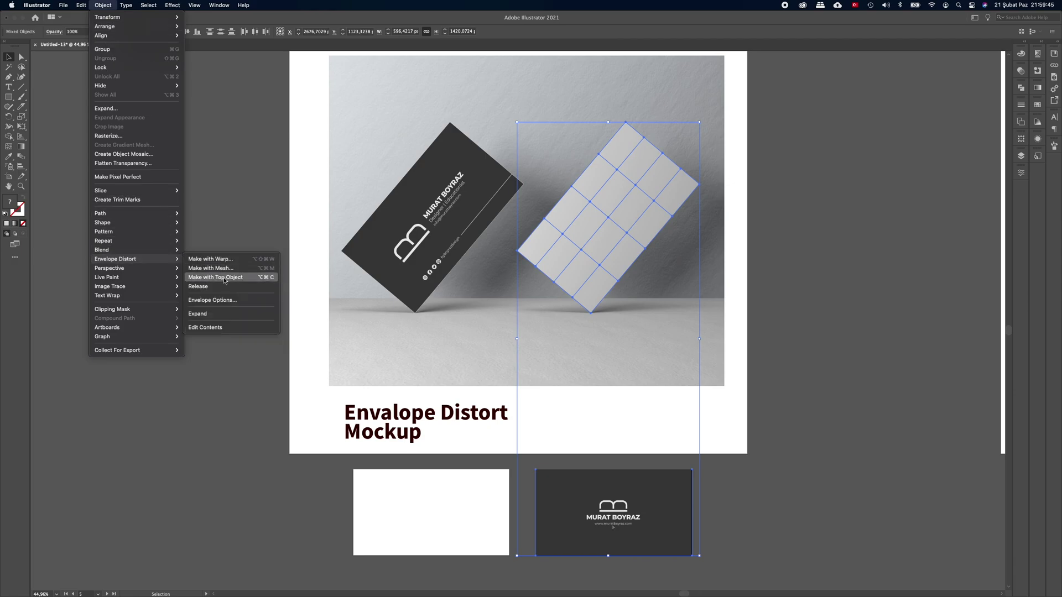
left_click(220, 275)
left_click(232, 271)
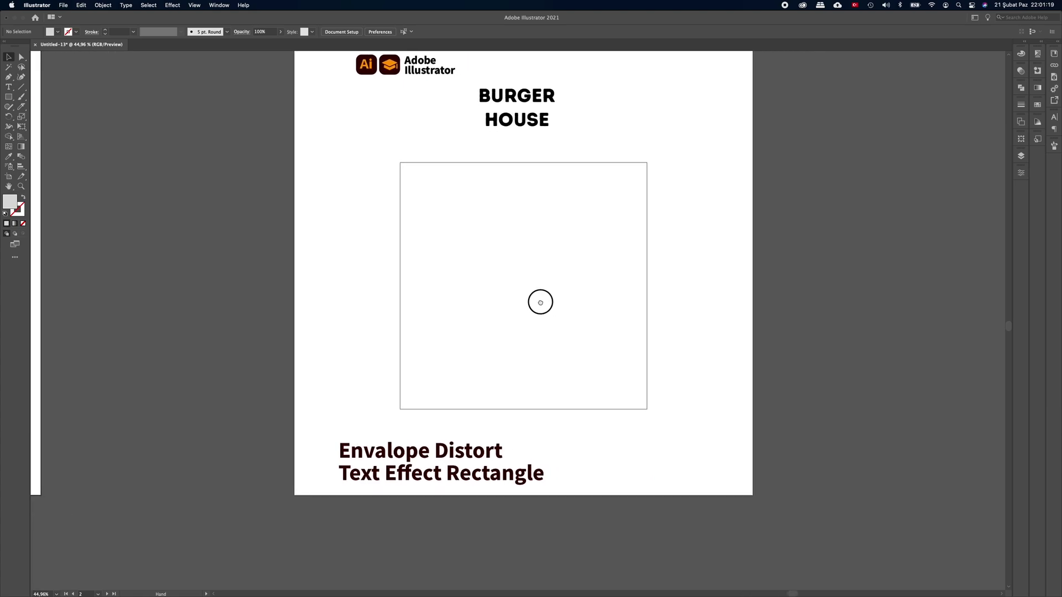
- Pan to the BURGER HOUSE artboard, deselect the outlined square, and reveal the Eraser tool group
left_click_drag(572, 297, 566, 308)
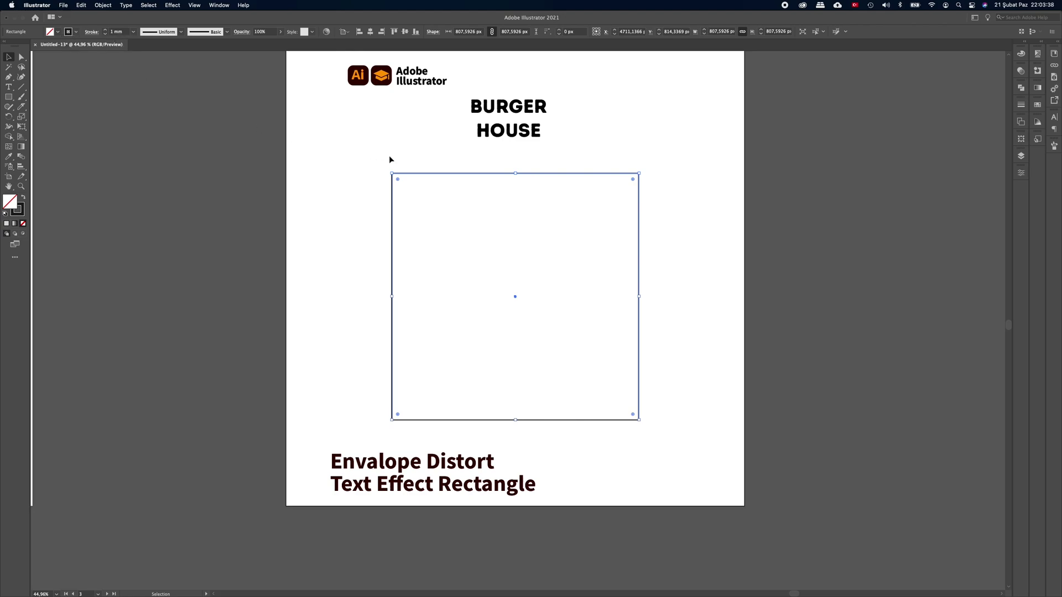
left_click(437, 162)
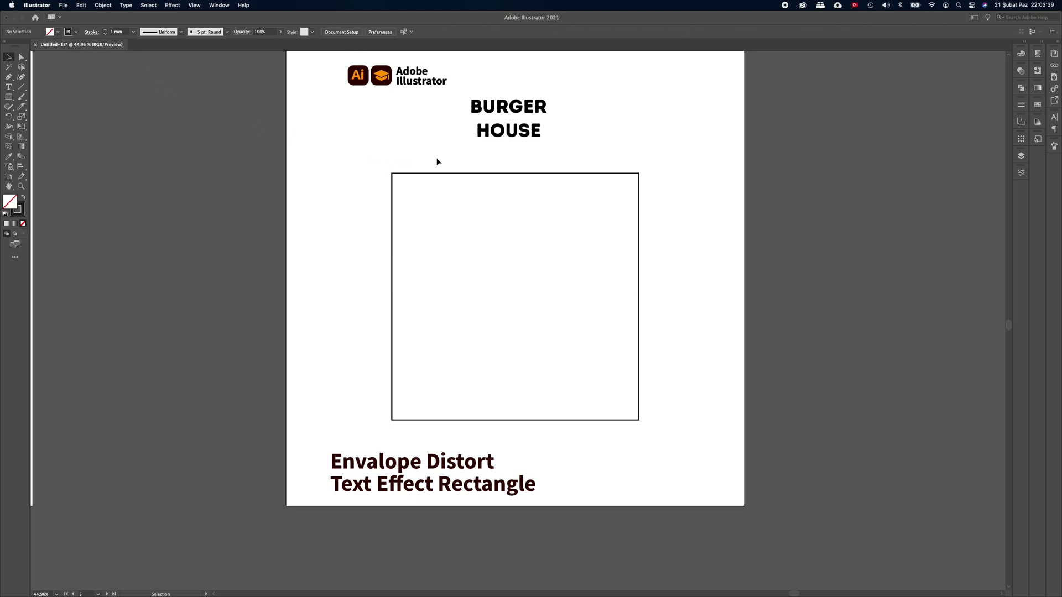
left_click(23, 107)
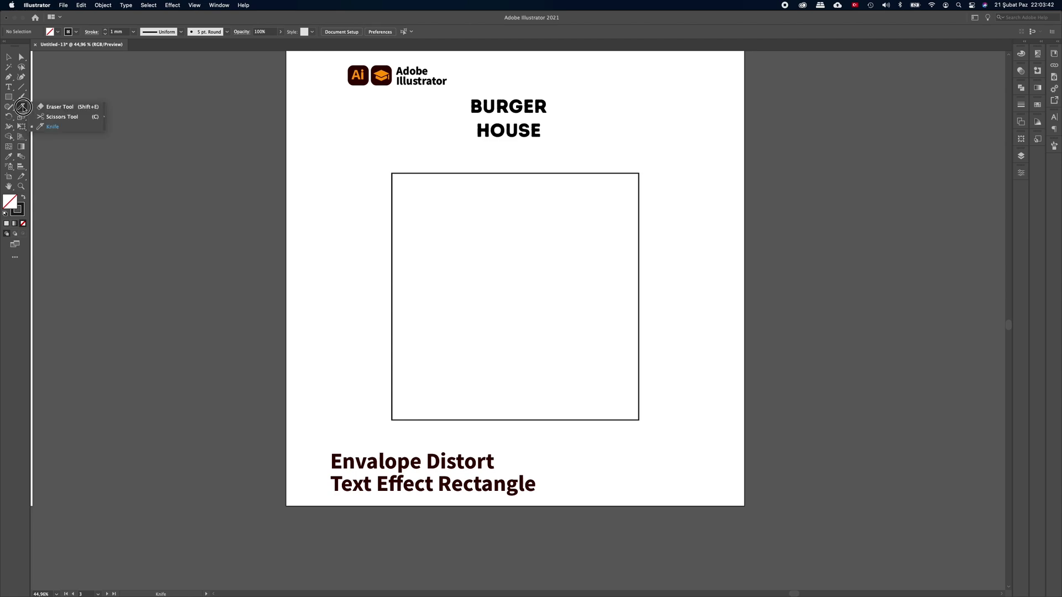
- Slice the square into three bands with two wavy Knife cuts
left_click(52, 127)
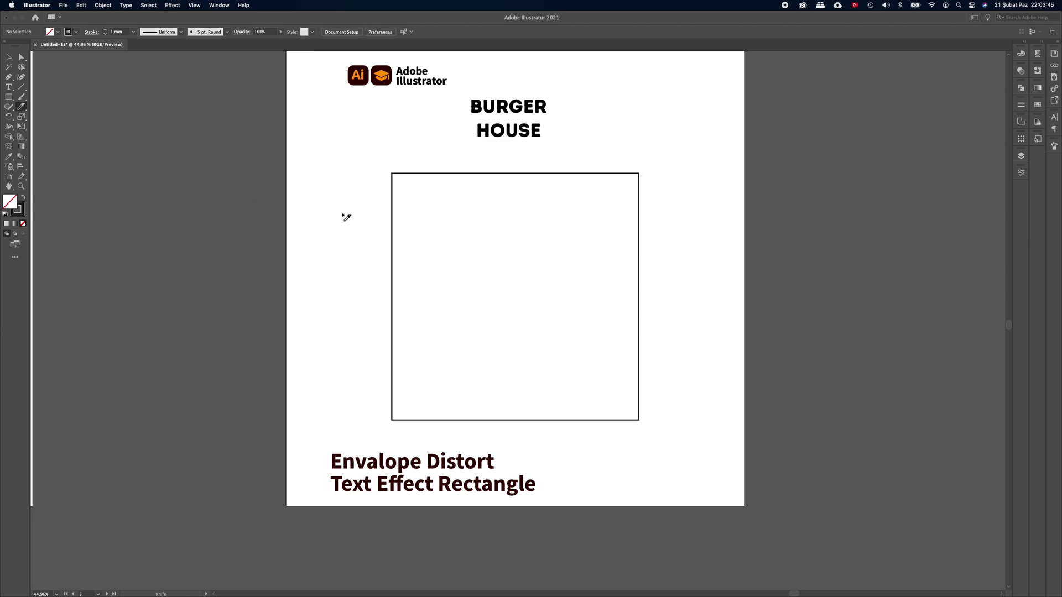
left_click(448, 174)
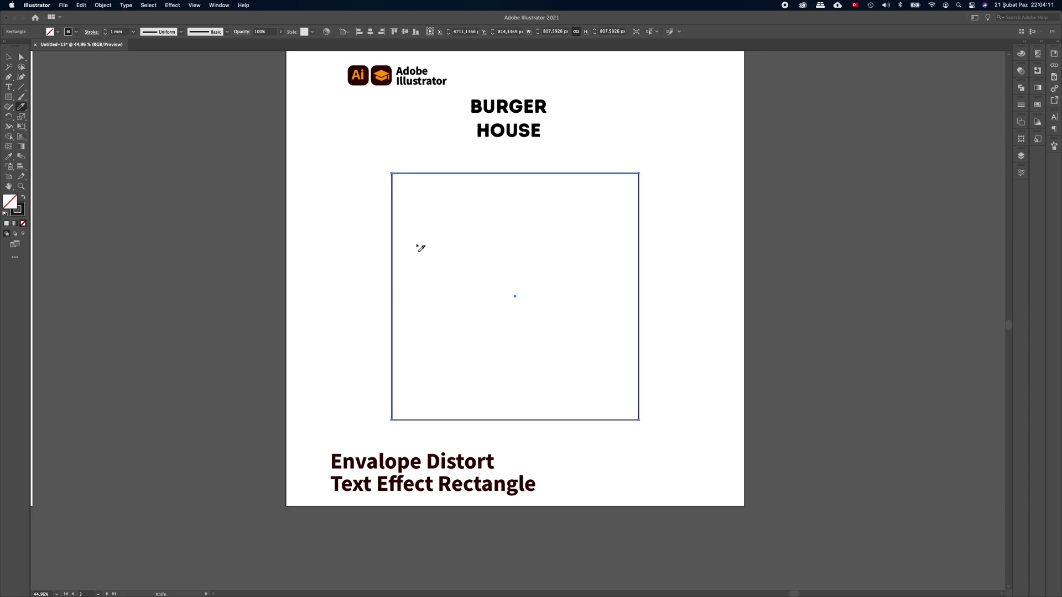
left_click_drag(320, 238, 462, 242)
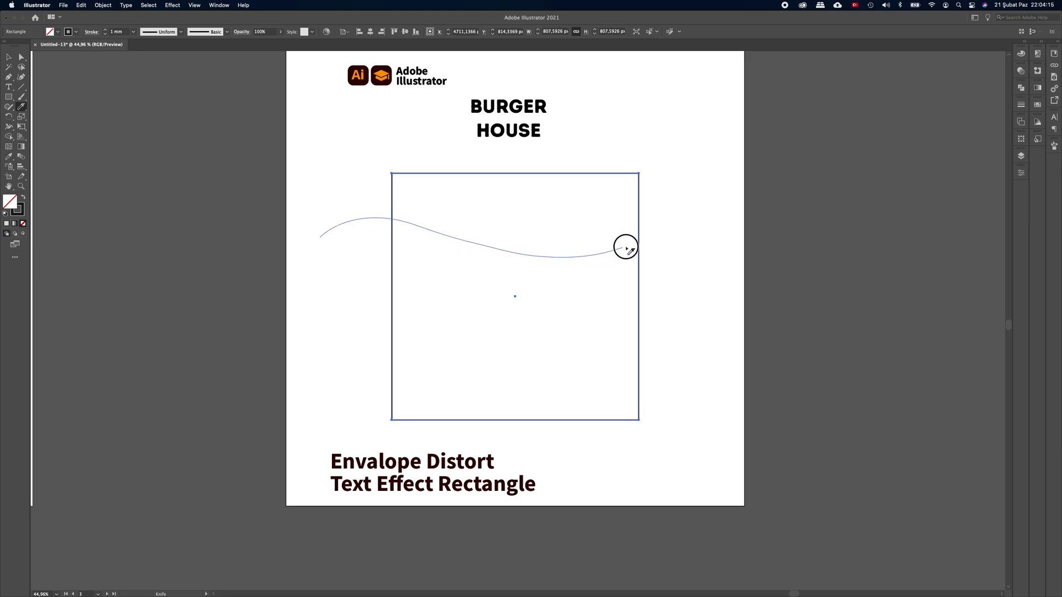
left_click_drag(463, 242, 681, 232)
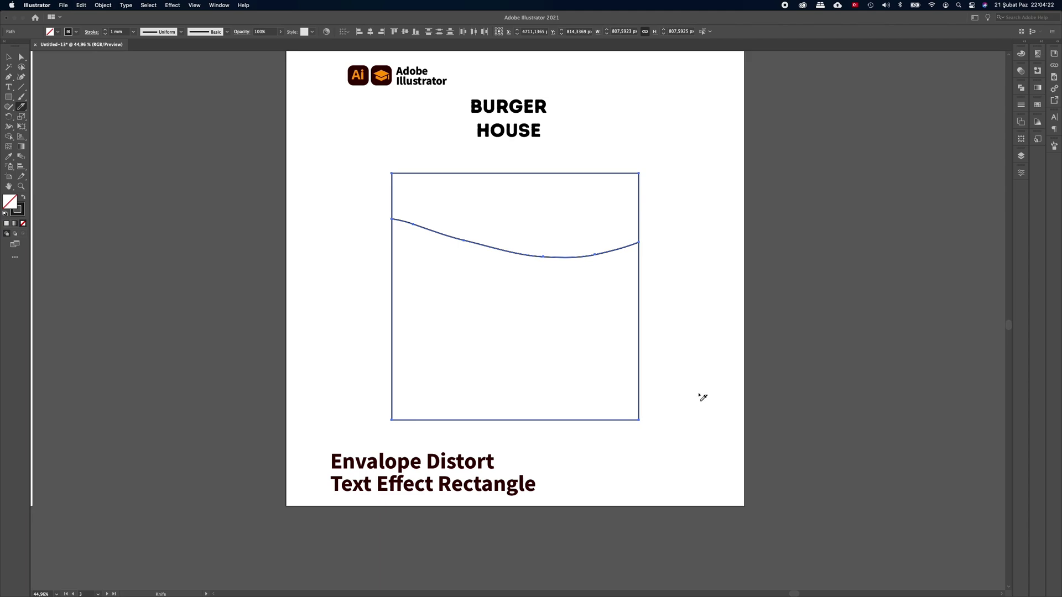
mouse_move(699, 394)
left_mouse_down()
mouse_move(393, 342)
mouse_move(350, 305)
left_mouse_up()
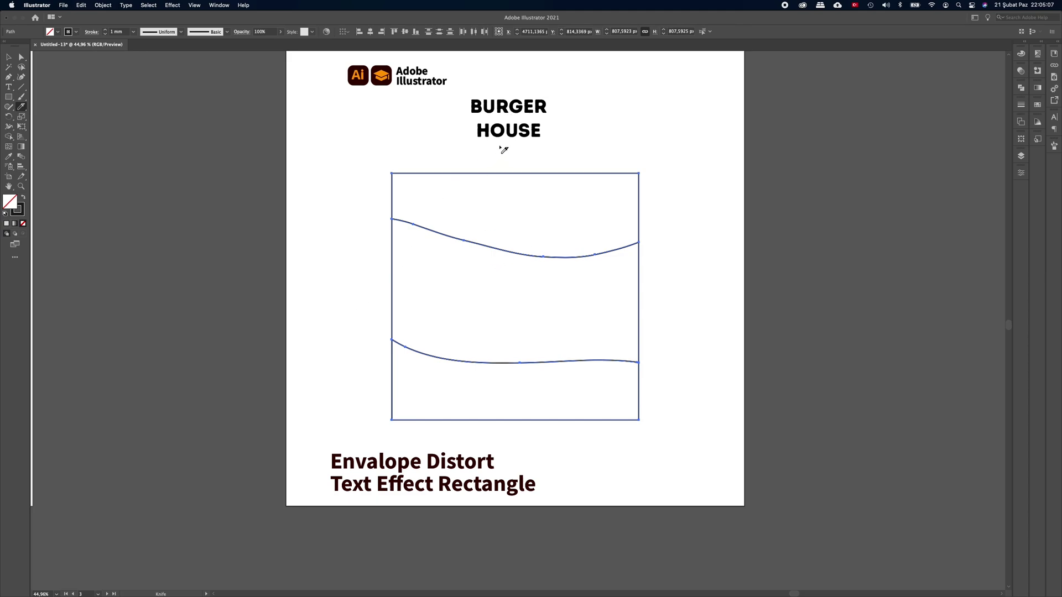
- Move the HOUSE text down closer to the square
left_click(9, 57)
left_click(429, 135)
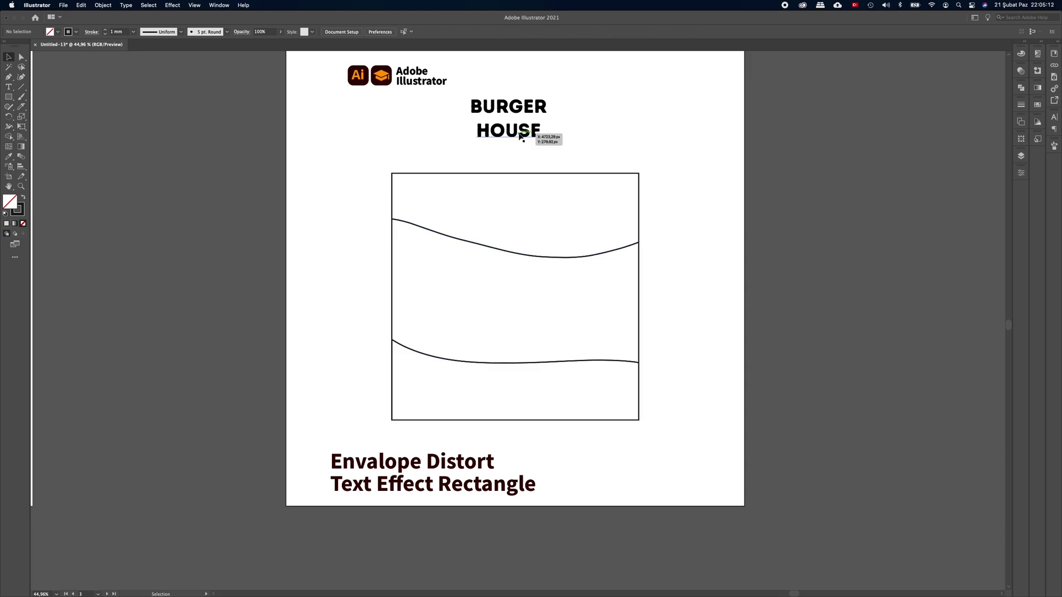
left_click_drag(520, 134, 520, 159)
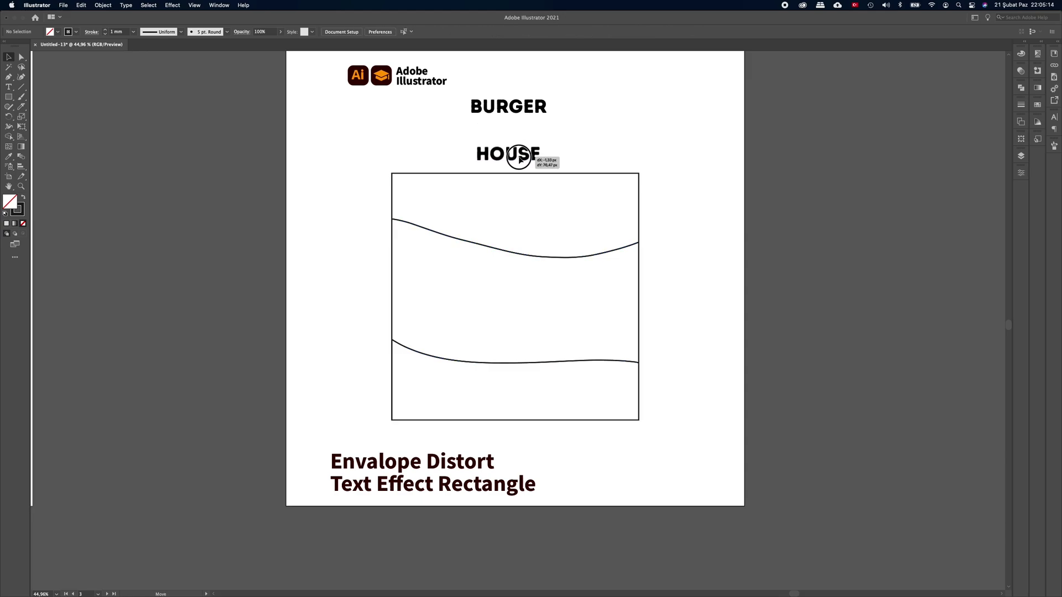
- Duplicate BURGER and retype the top copy as BLACK
left_click(525, 107)
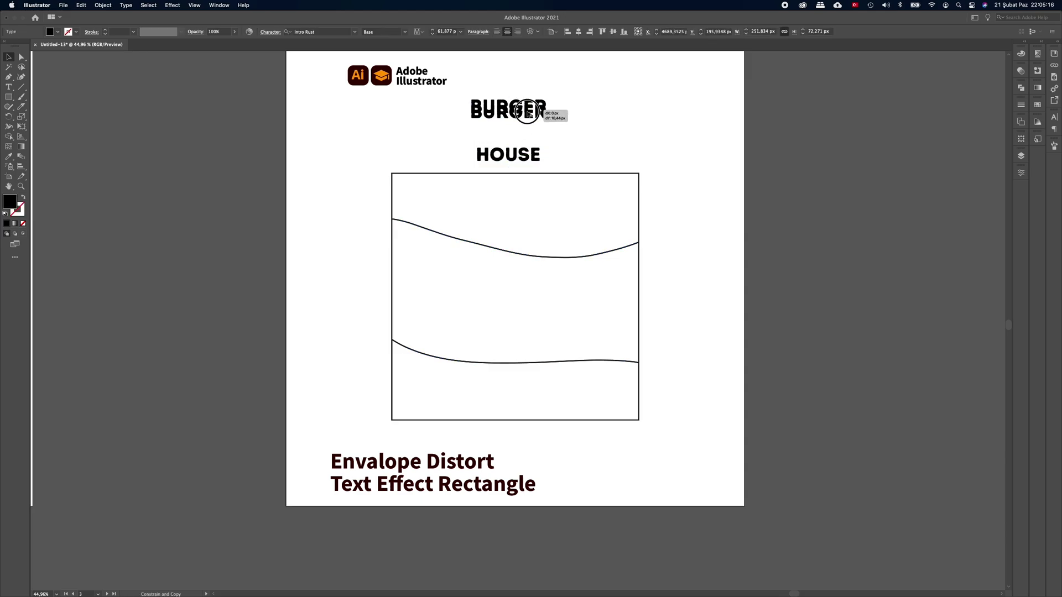
left_click_drag(529, 107, 532, 131)
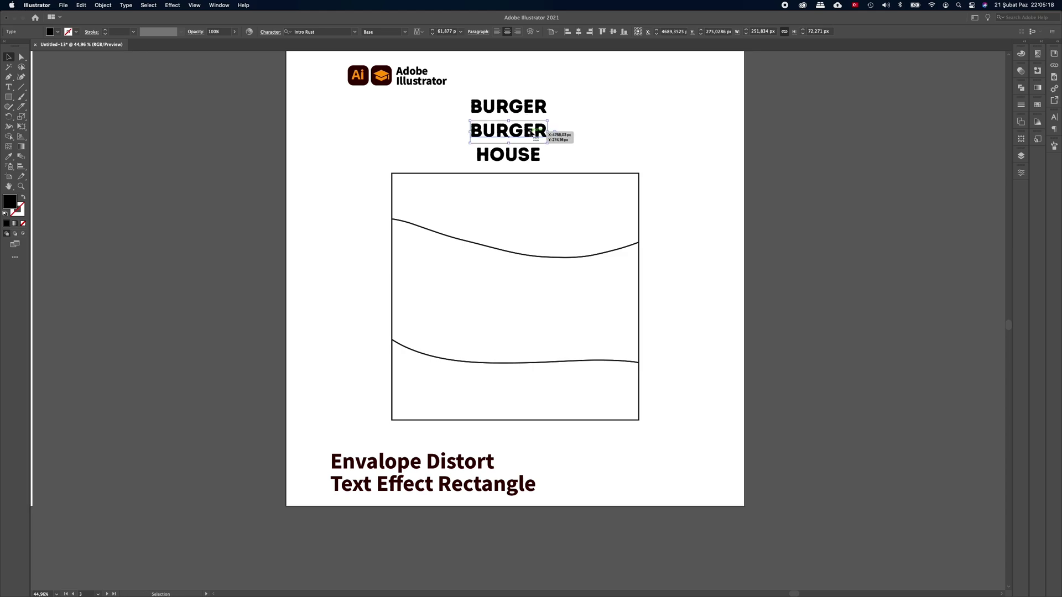
double_click(527, 105)
type("BLA")
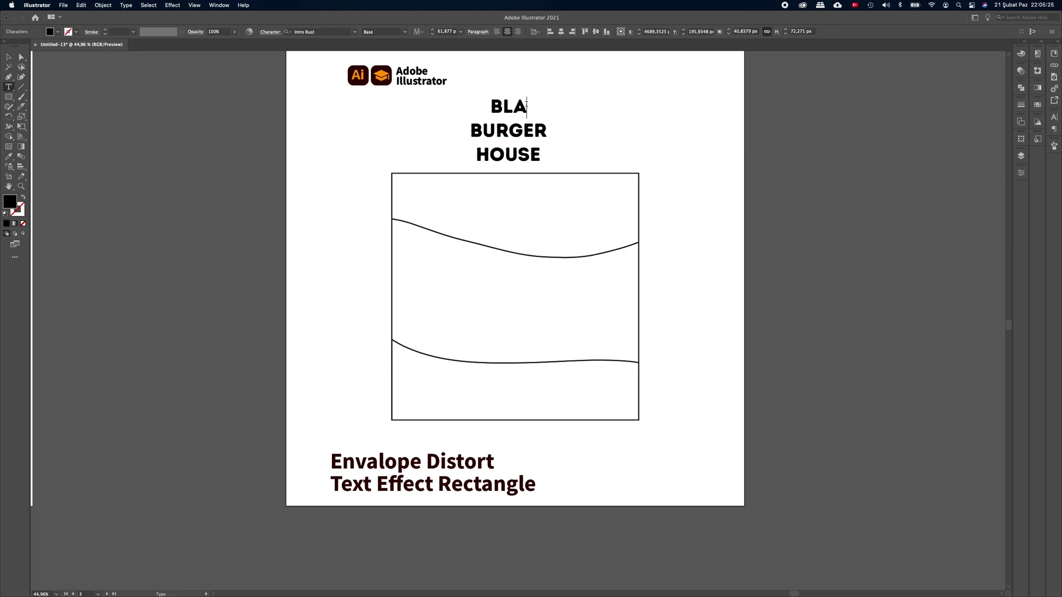
type("CK")
left_click(9, 57)
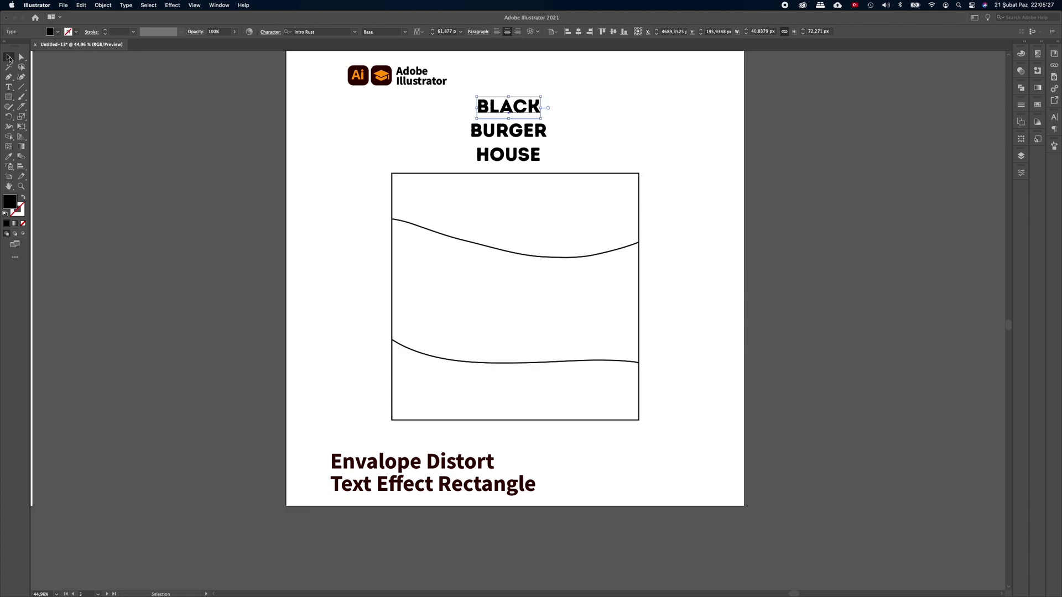
- Send BLACK to the back, then select the sliced square's pieces
right_click(529, 110)
mouse_move(548, 260)
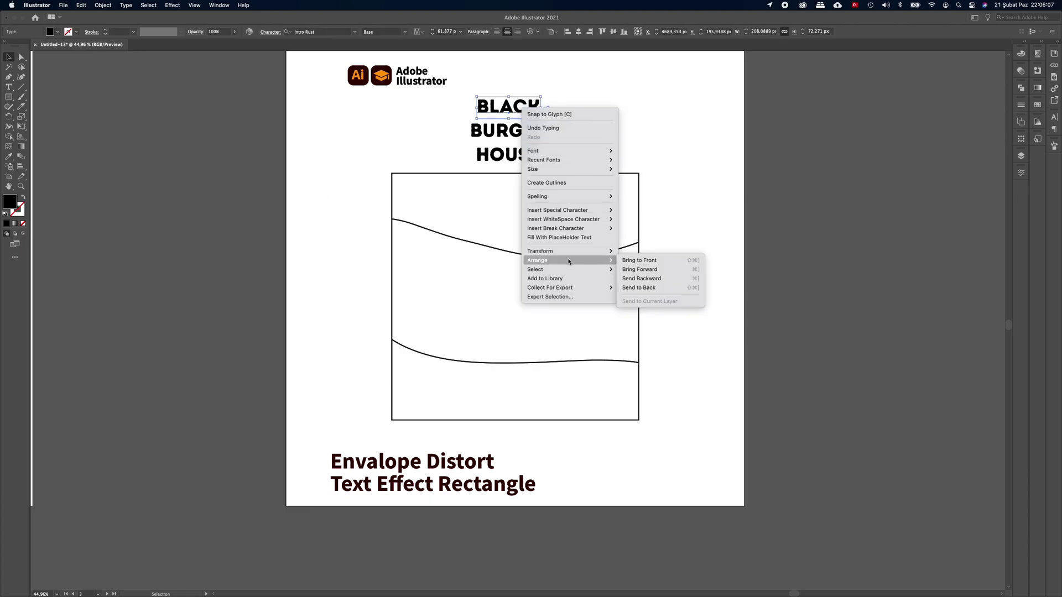
left_click(652, 289)
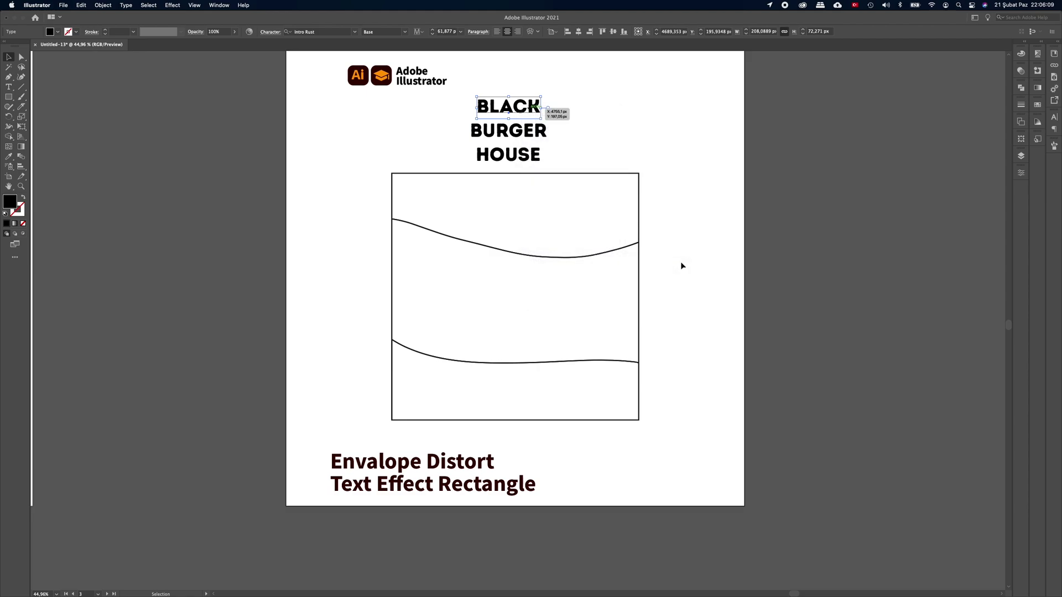
key("Escape")
left_click_drag(676, 202, 586, 374)
- Warp BLACK into the upper wavy slice with Make with Top Object
left_click(678, 264)
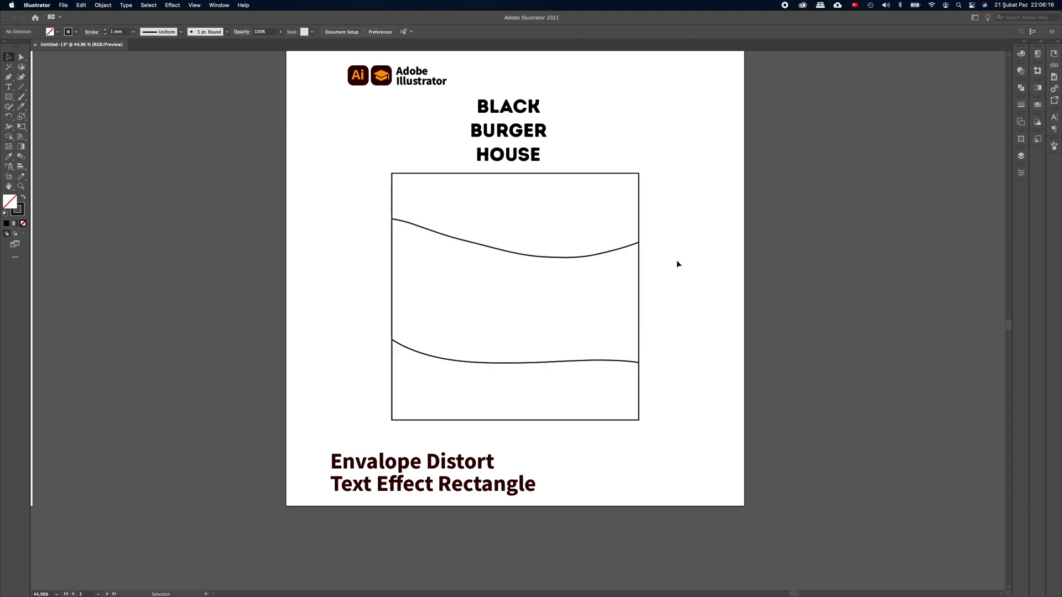
left_click(607, 175)
left_click(501, 111, "shift")
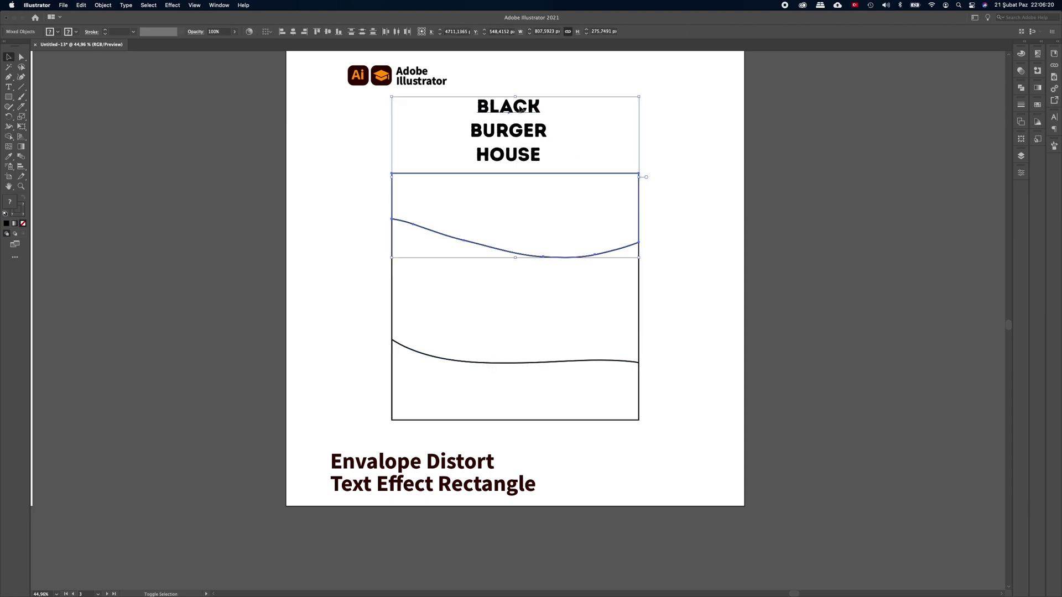
left_click(102, 6)
mouse_move(115, 258)
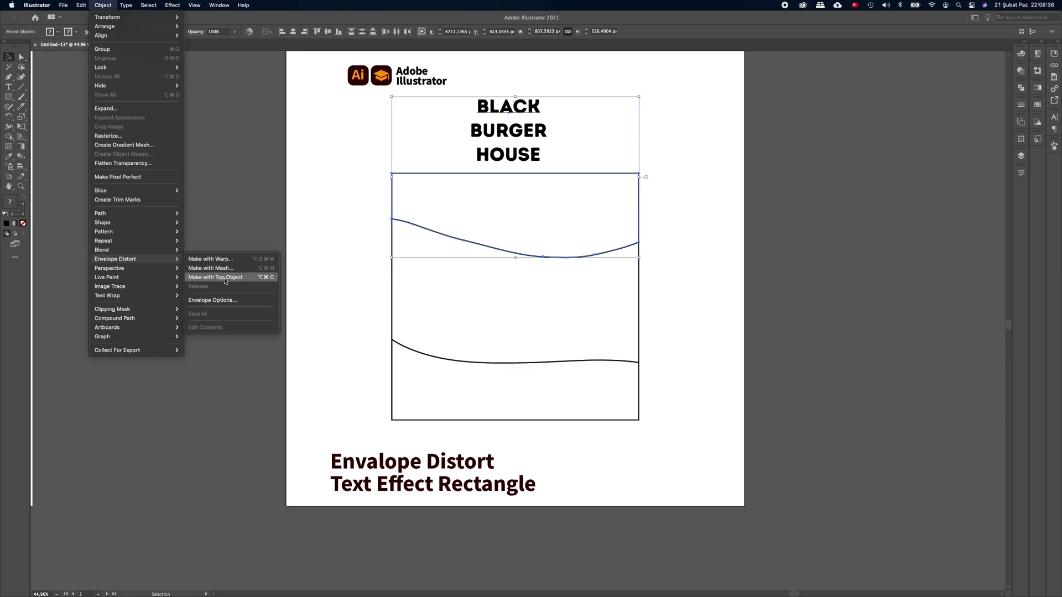
left_click(224, 281)
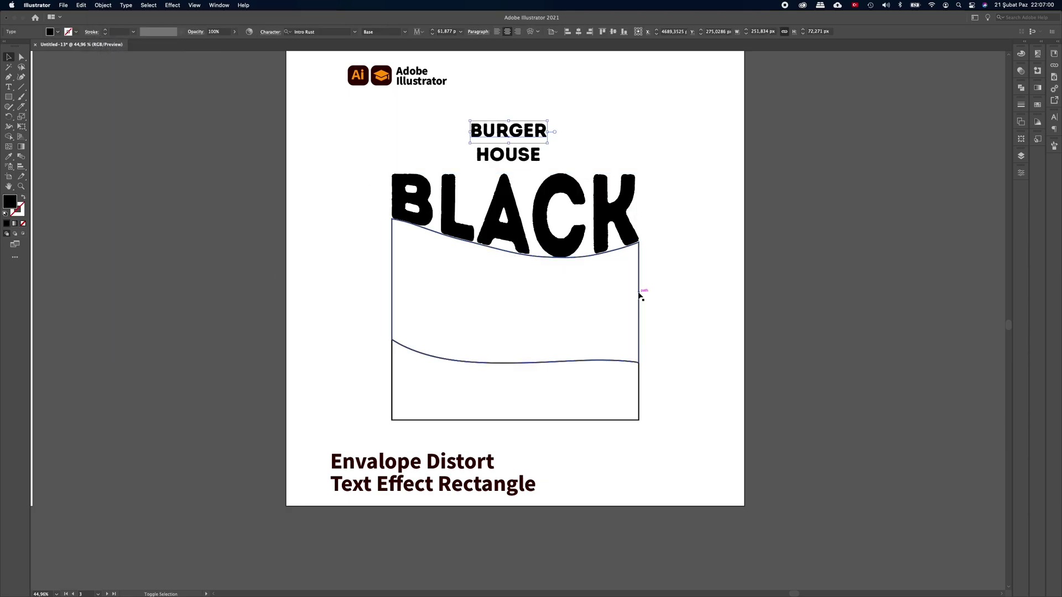
- Warp BURGER into the middle slice and HOUSE into the bottom slice
key("super+a")
left_click(103, 5)
mouse_move(115, 258)
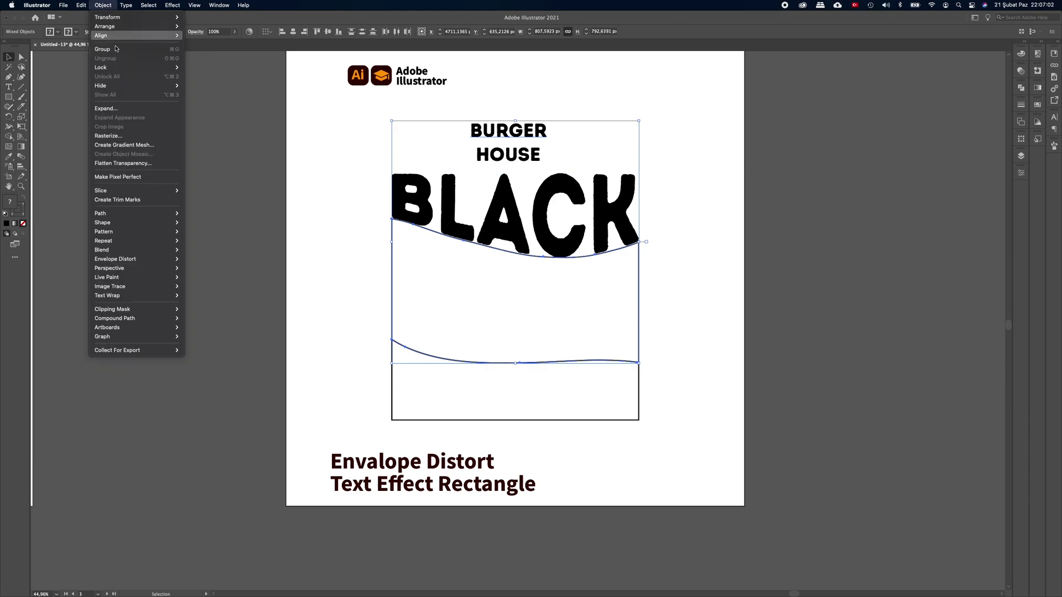
left_click(215, 279)
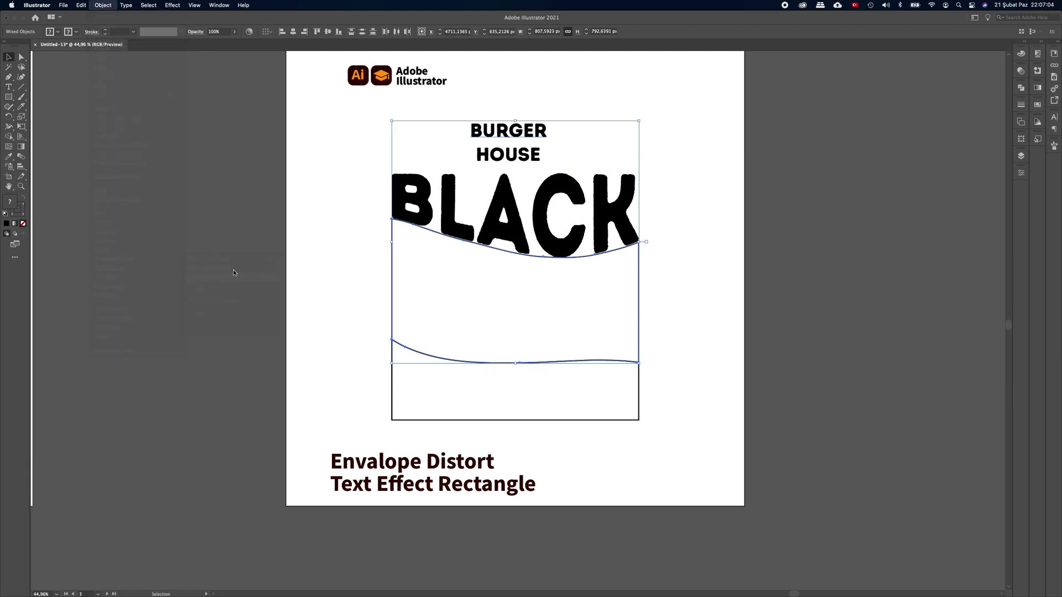
left_click(639, 387)
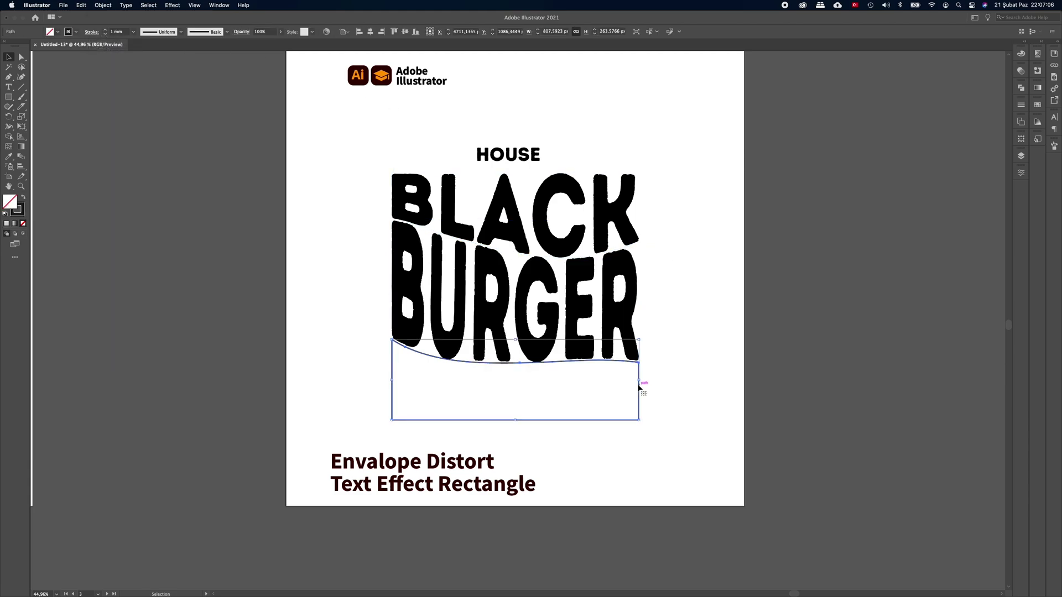
left_click(528, 155, "shift")
left_click(103, 6)
mouse_move(115, 259)
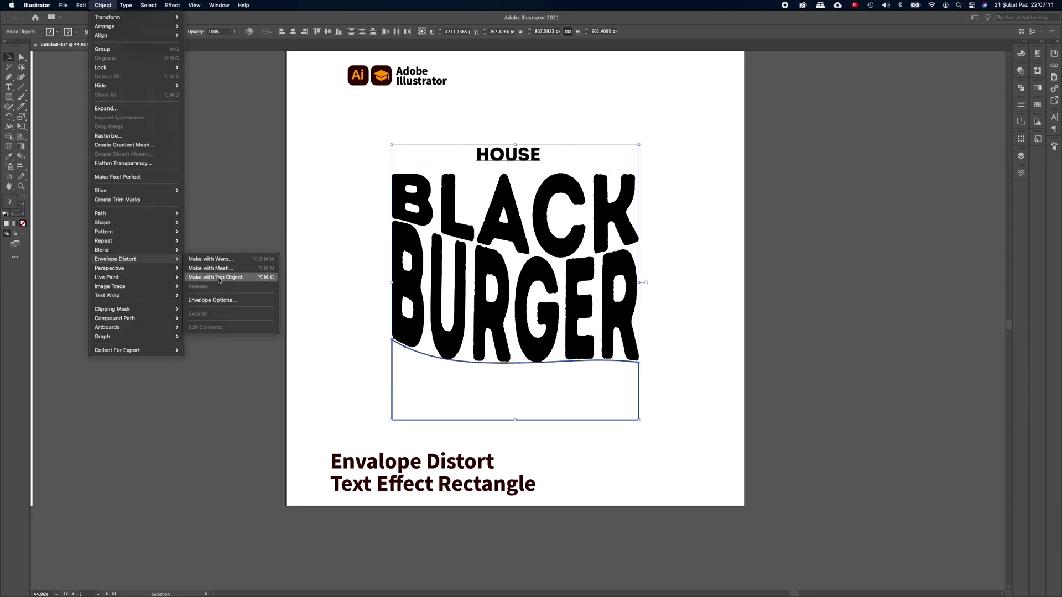
left_click(215, 277)
- Move the warped BLACK BURGER HOUSE block upward
left_click(277, 257)
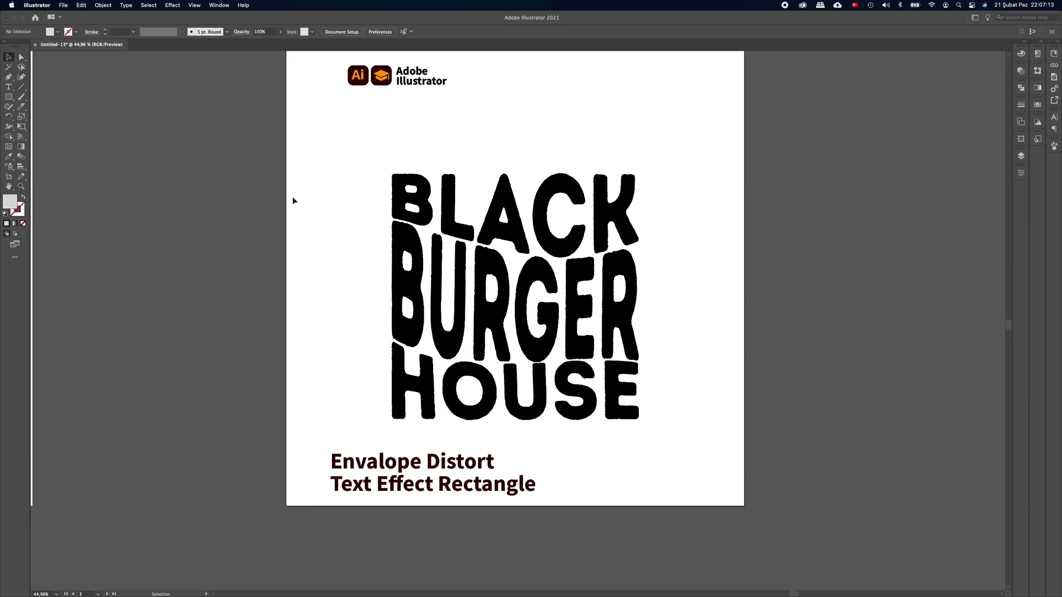
left_click(628, 379)
left_click_drag(612, 370, 611, 345)
- Pan to the circle artboard and move BURGER HOUSE down toward the circle
left_click(723, 273)
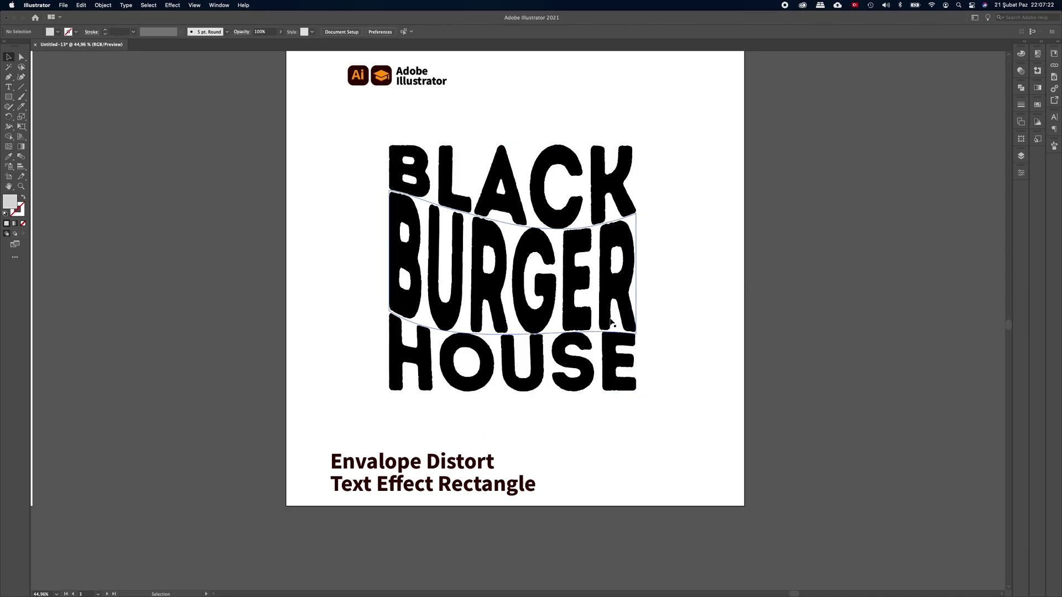
scroll(757, 282, "right", 15)
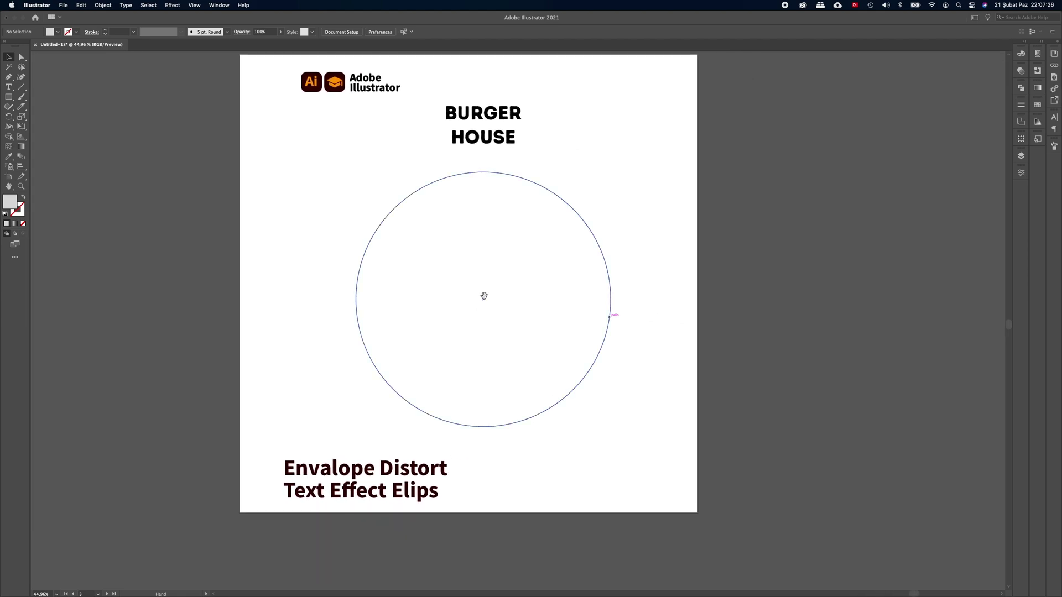
scroll(484, 294, "left", 3)
scroll(571, 216, "up", 5)
left_click(539, 182)
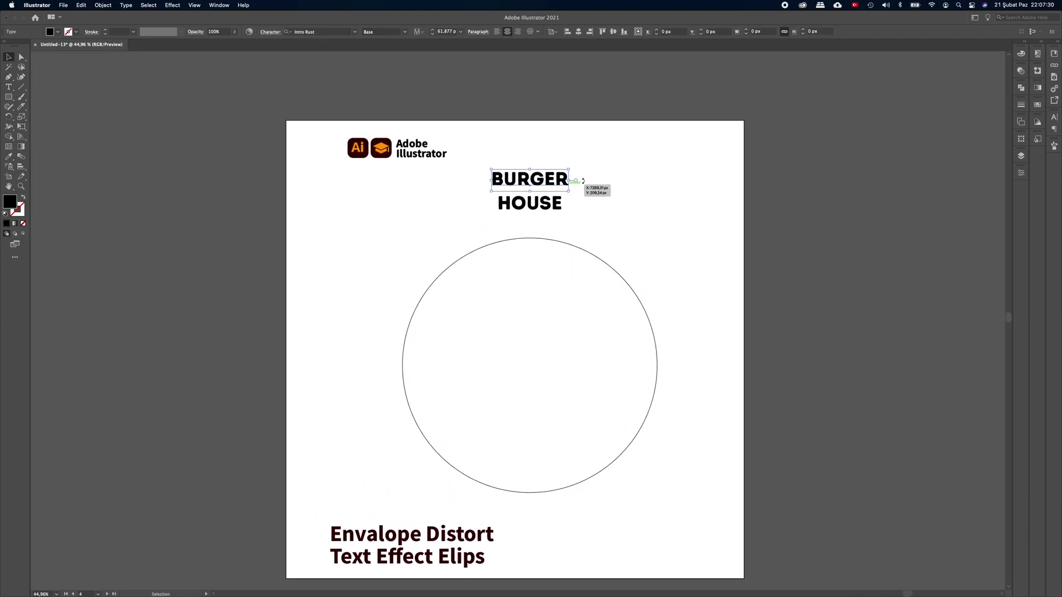
left_click(555, 203, "shift")
left_click_drag(555, 202, 555, 215)
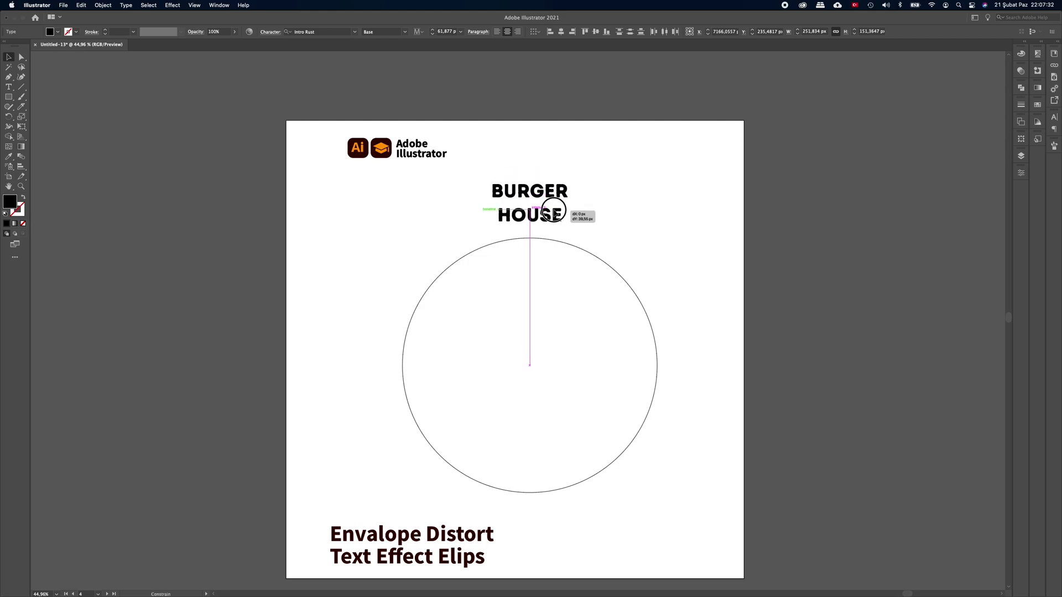
left_click(654, 203)
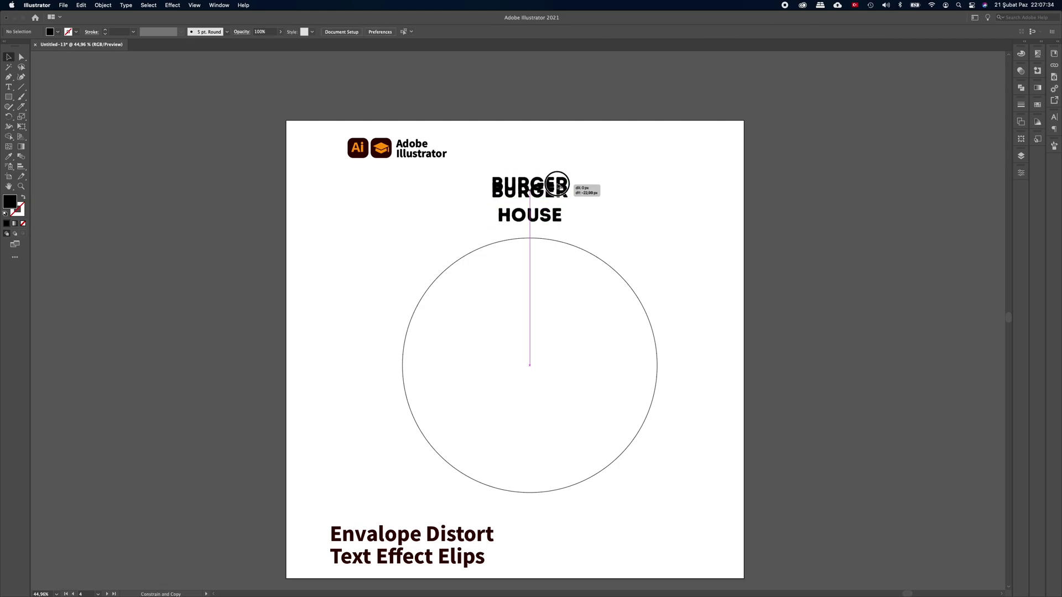
- Duplicate BURGER above itself and retype the copy as BLACK
left_click_drag(559, 194, 556, 170)
double_click(556, 170)
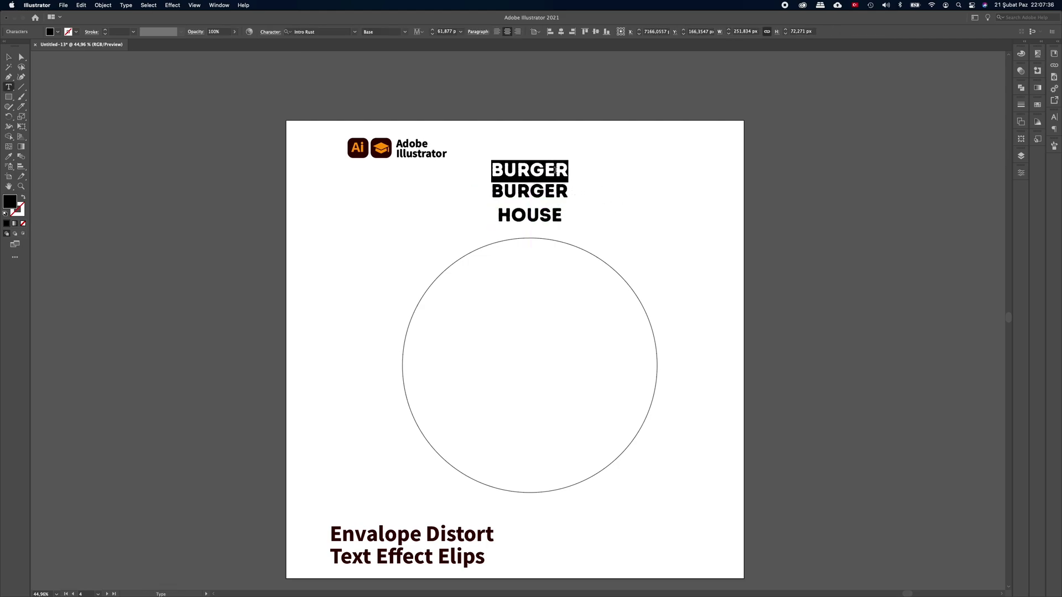
type("BLACK")
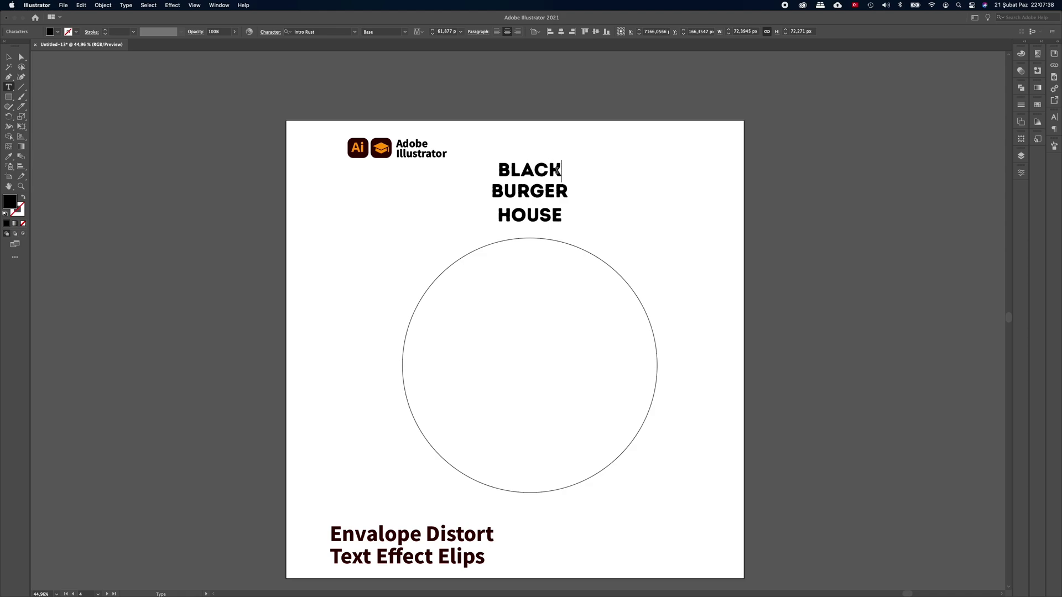
key("Escape")
- Send all three text lines behind the circle, then select the circle
left_click(535, 209, "shift")
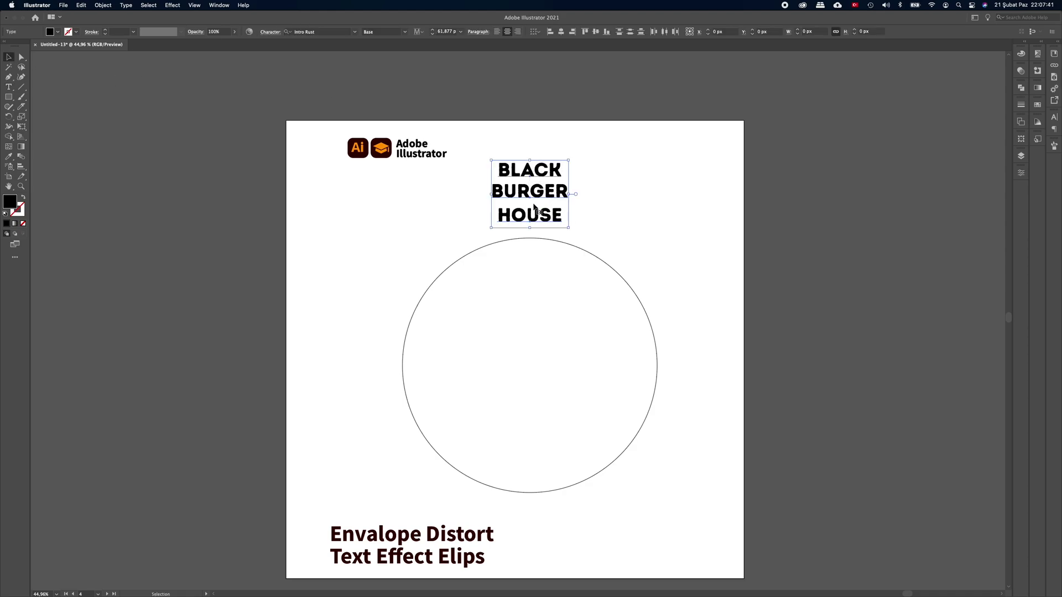
right_click(536, 194)
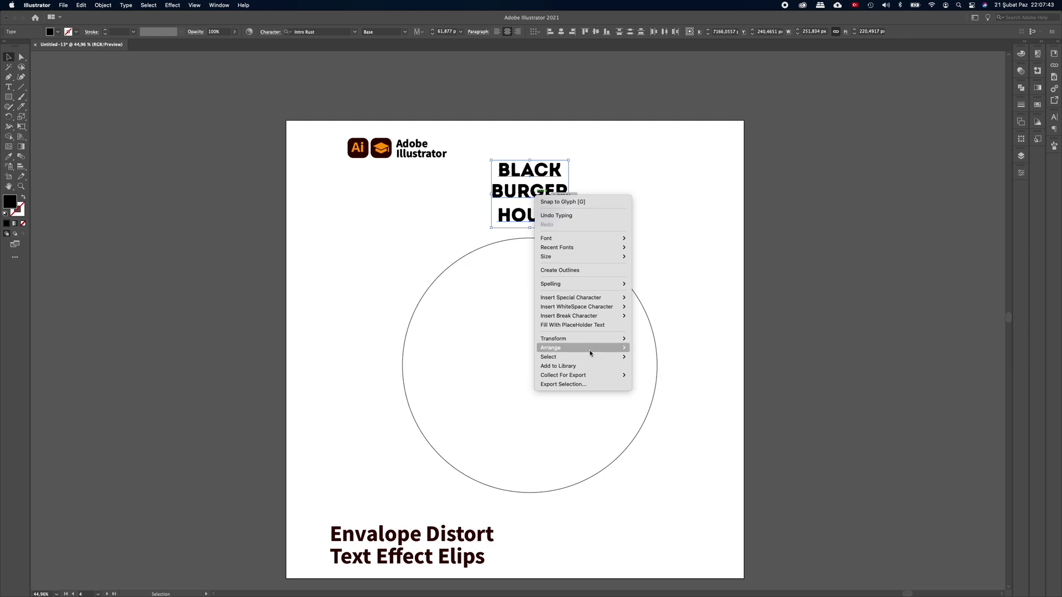
left_click(659, 375)
left_click(710, 303)
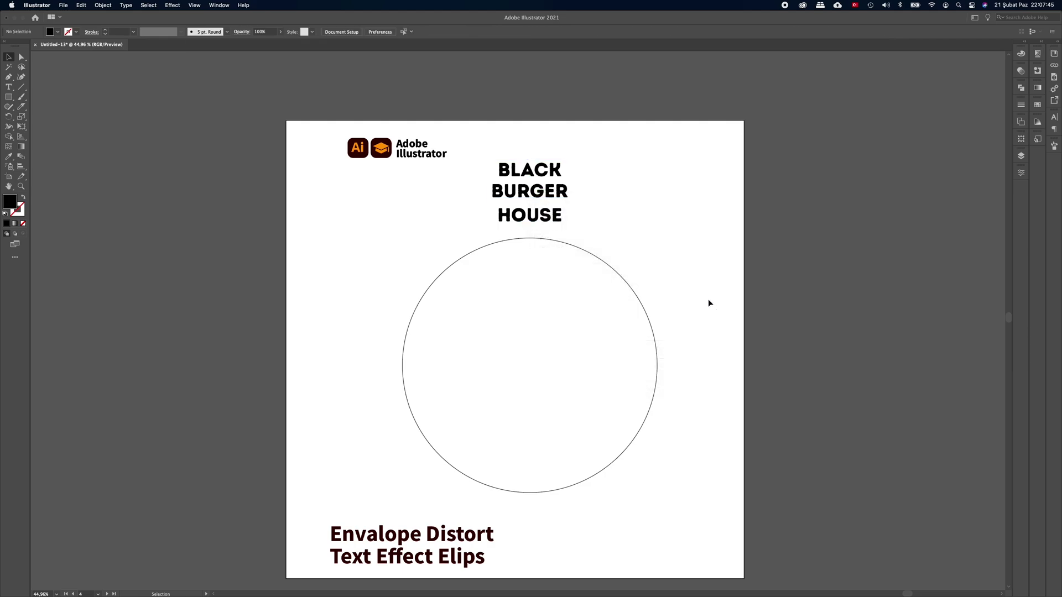
left_click(632, 290)
- Zoom into the circle and make two wavy Knife cuts across its upper and lower parts
key("z")
left_click_drag(578, 294, 614, 297)
scroll(604, 297, "down", 2)
left_click(21, 106)
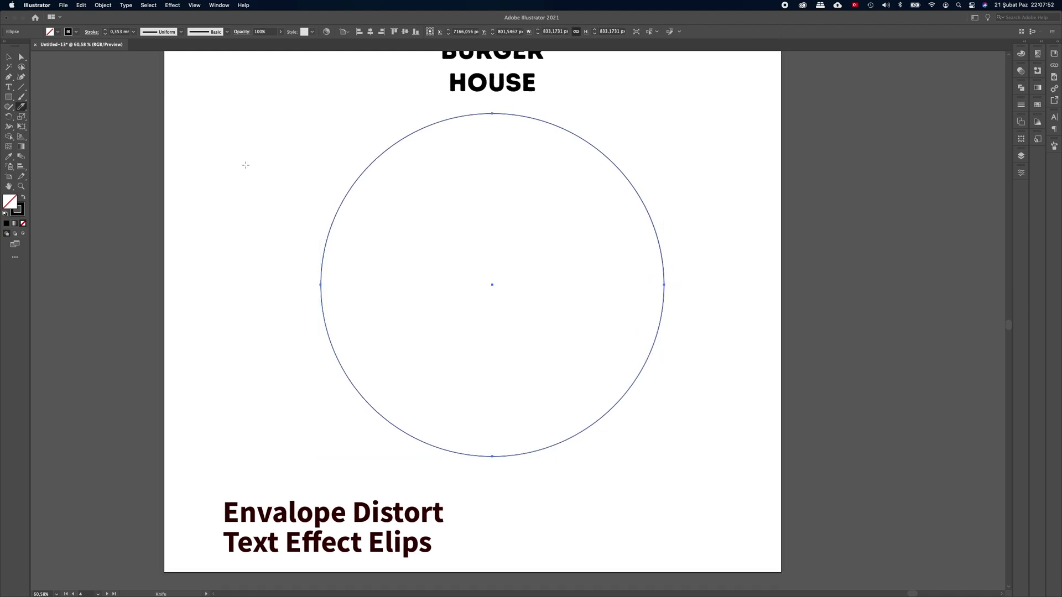
left_click_drag(254, 206, 725, 216)
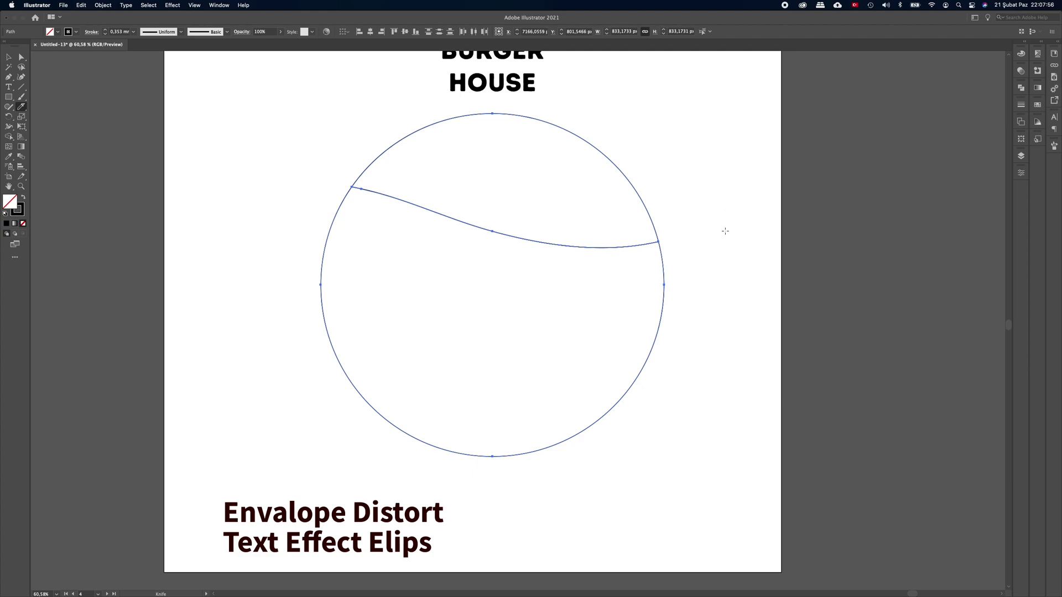
mouse_move(691, 392)
left_mouse_down()
mouse_move(571, 325)
mouse_move(401, 346)
mouse_move(277, 330)
left_mouse_up()
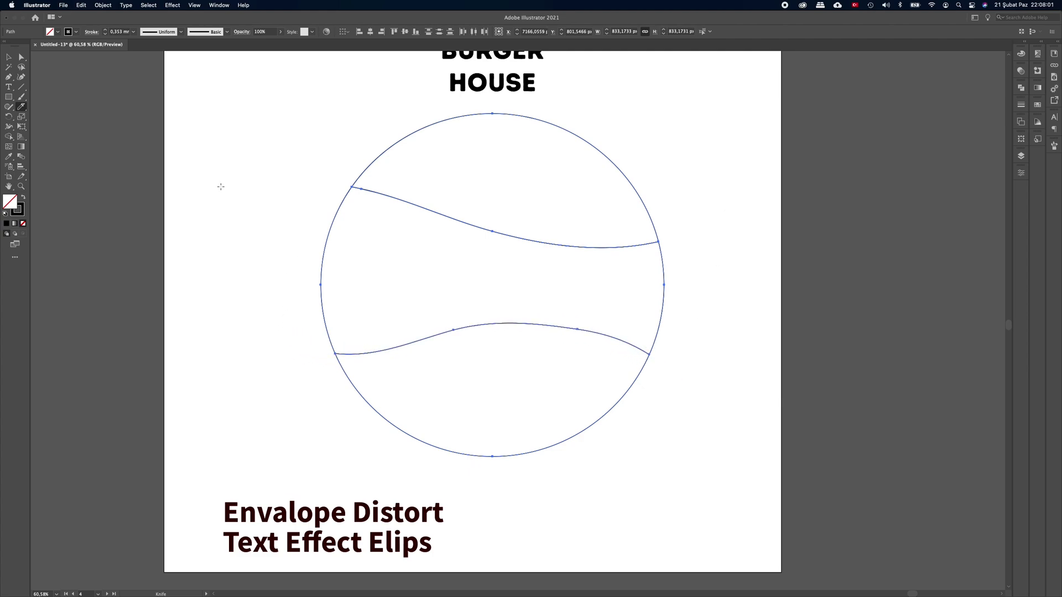
left_click(7, 57)
left_click(518, 265)
scroll(518, 265, "up", 2)
- Warp BLACK into the circle's top slice with Make with Top Object
scroll(510, 261, "down", 1)
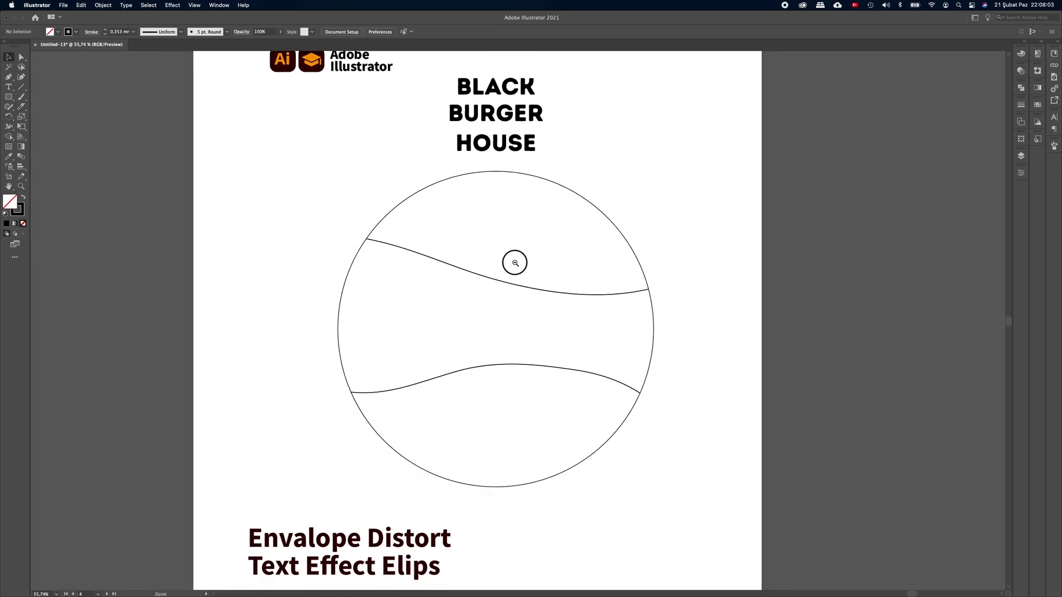
left_click_drag(506, 239, 506, 250)
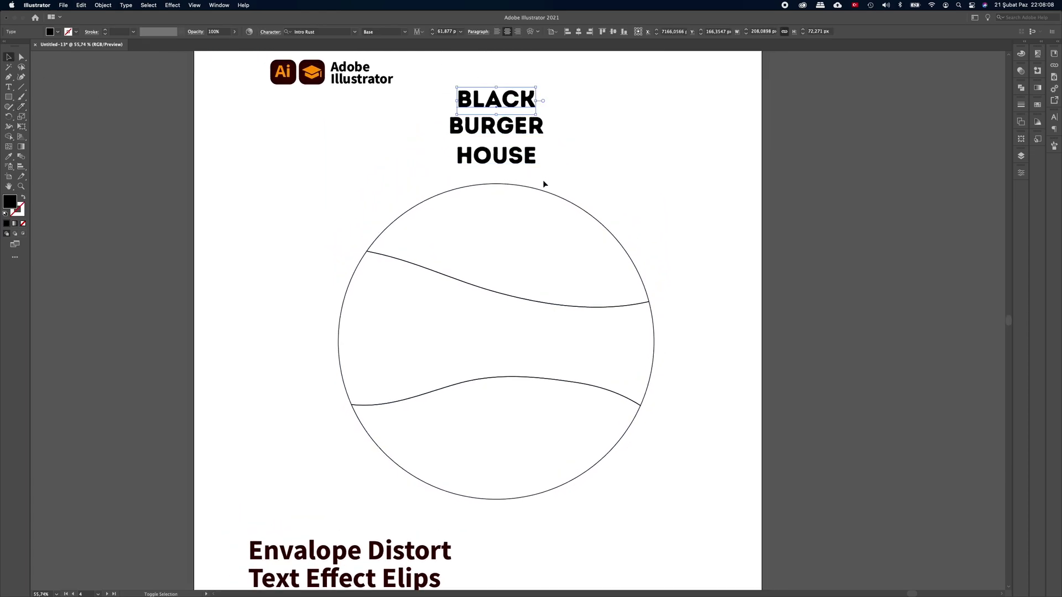
left_click_drag(552, 197, 599, 192)
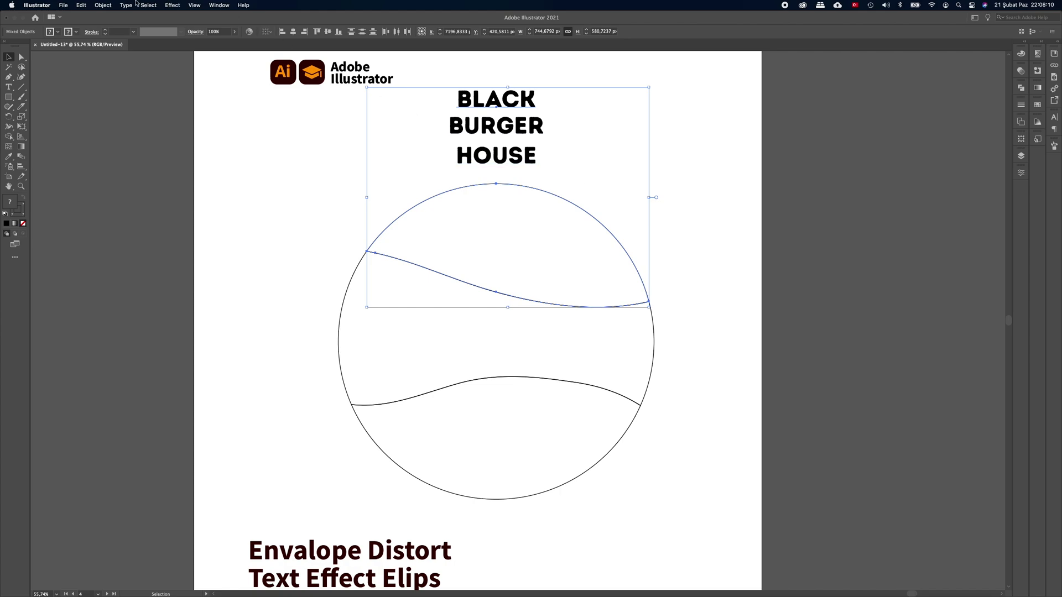
left_click(103, 5)
mouse_move(116, 259)
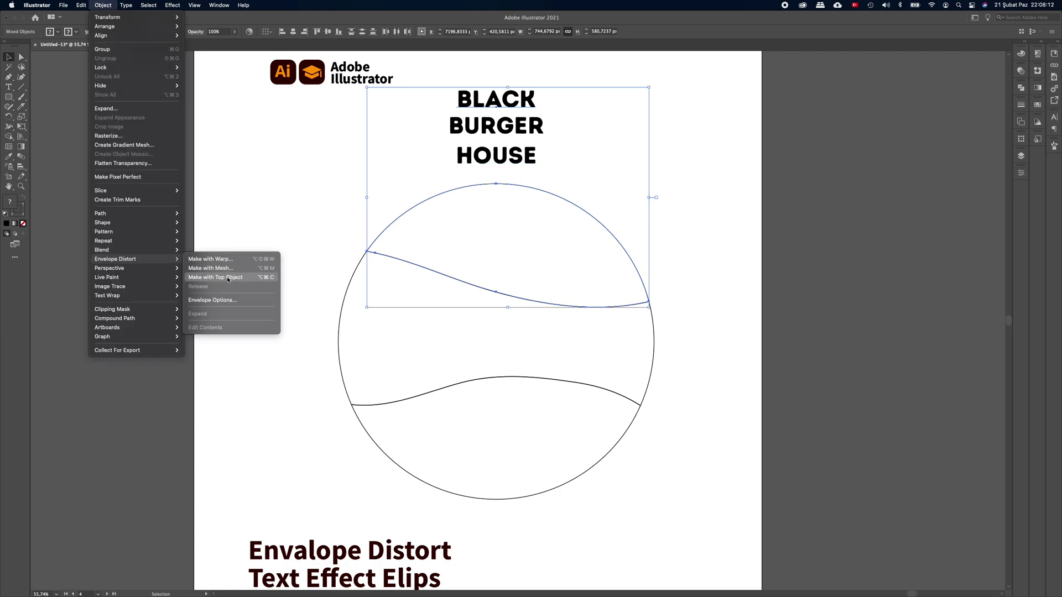
left_click(227, 277)
- Warp BURGER into the circle's middle band
left_click(656, 346)
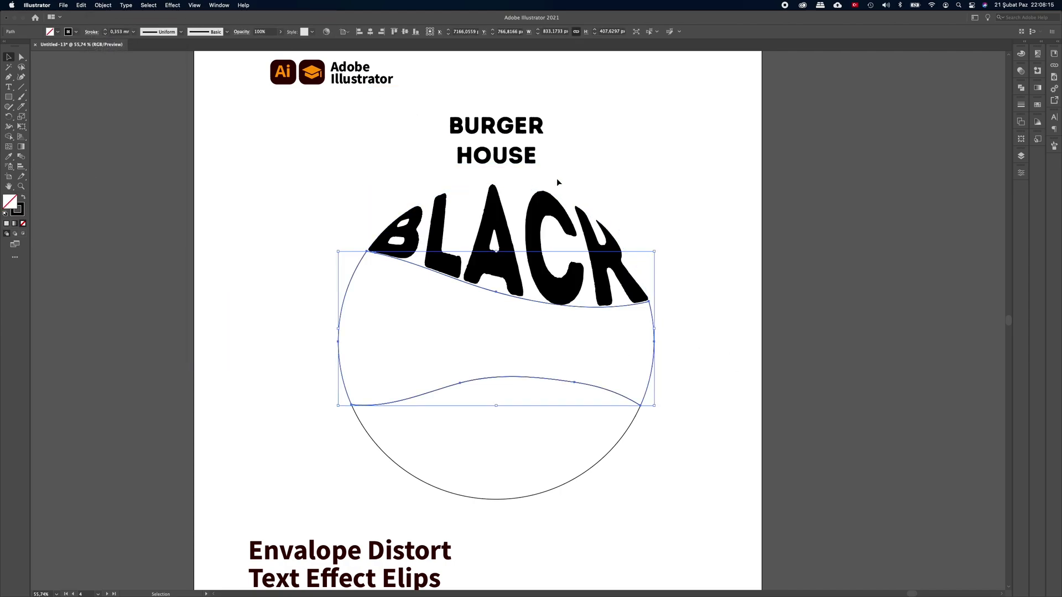
left_click(505, 126, "shift")
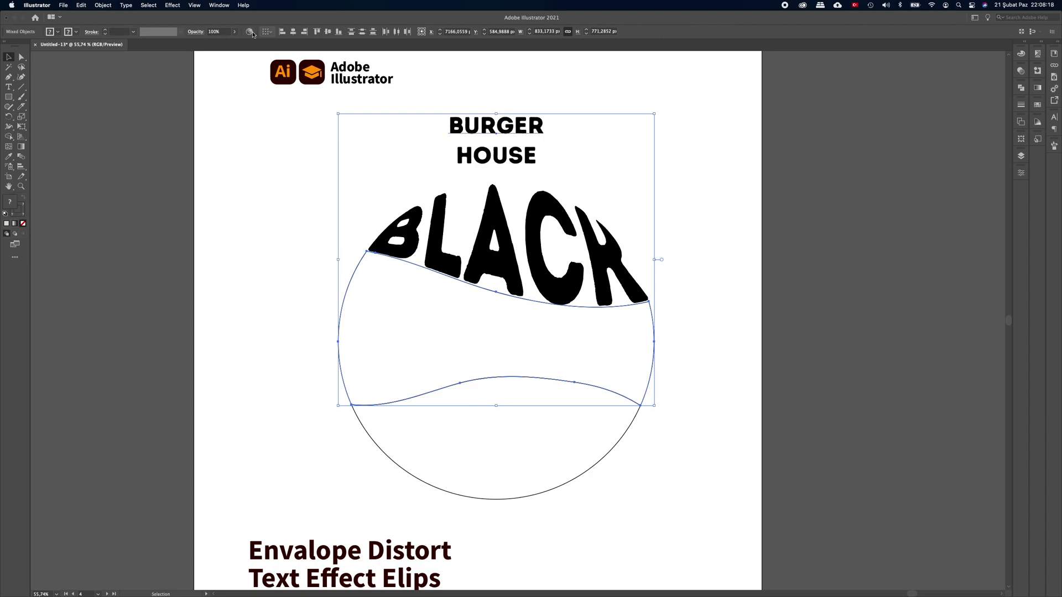
left_click(103, 5)
mouse_move(115, 259)
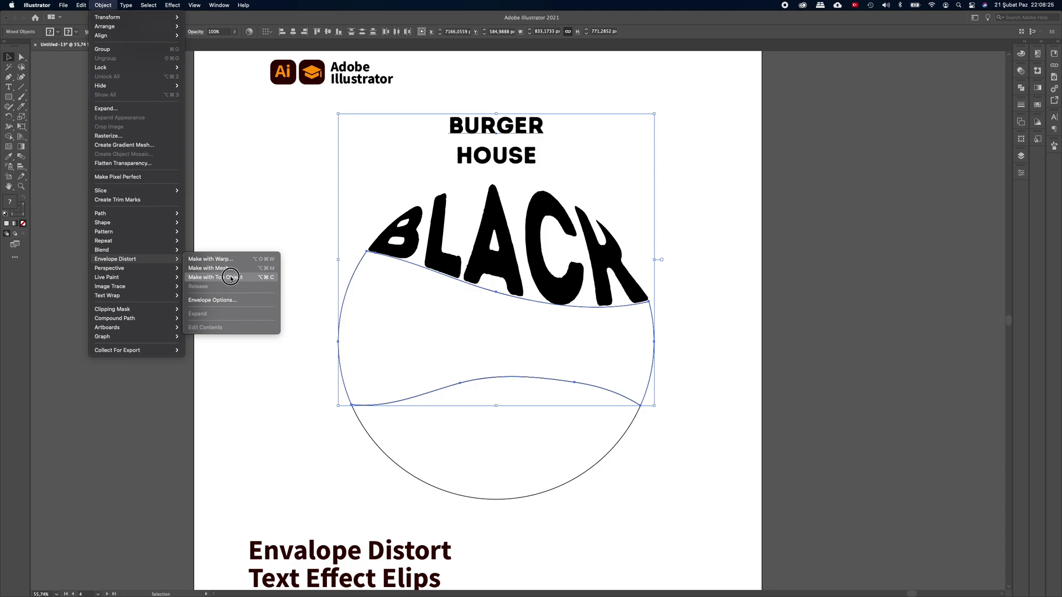
left_click(231, 278)
left_click(732, 173)
- Warp HOUSE into the circle's bottom slice and deselect
left_click(632, 427)
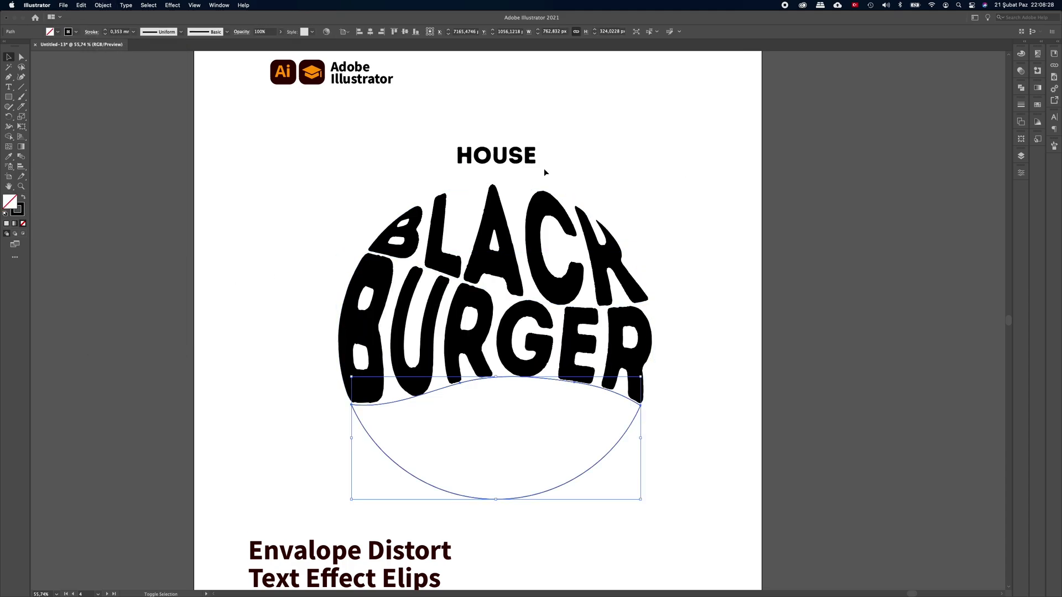
left_click(534, 157, "shift")
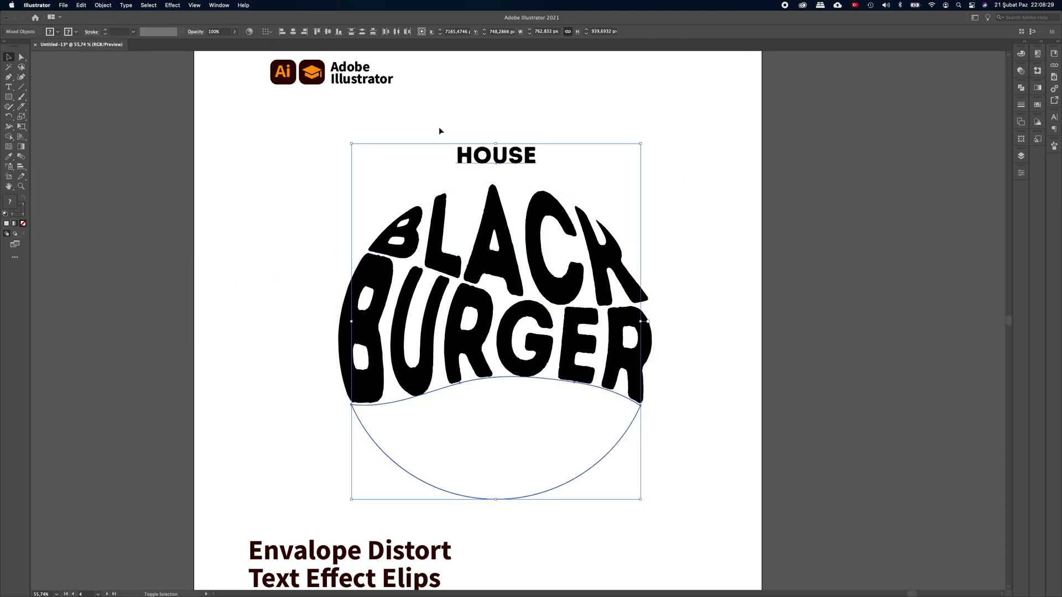
left_click(103, 5)
mouse_move(115, 259)
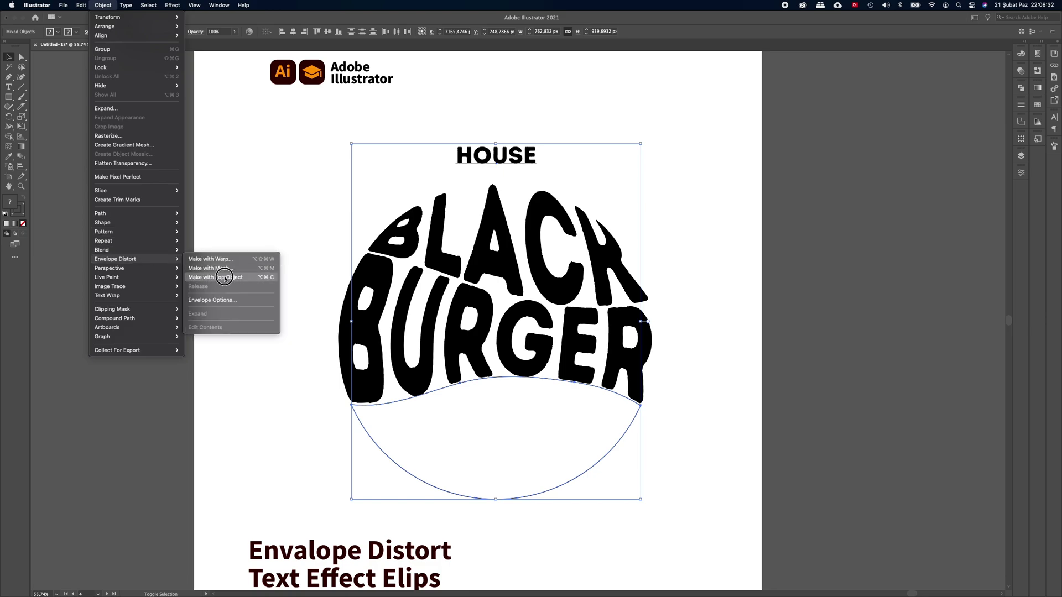
left_click(225, 278)
left_click(261, 267)
scroll(676, 251, "down", 3)
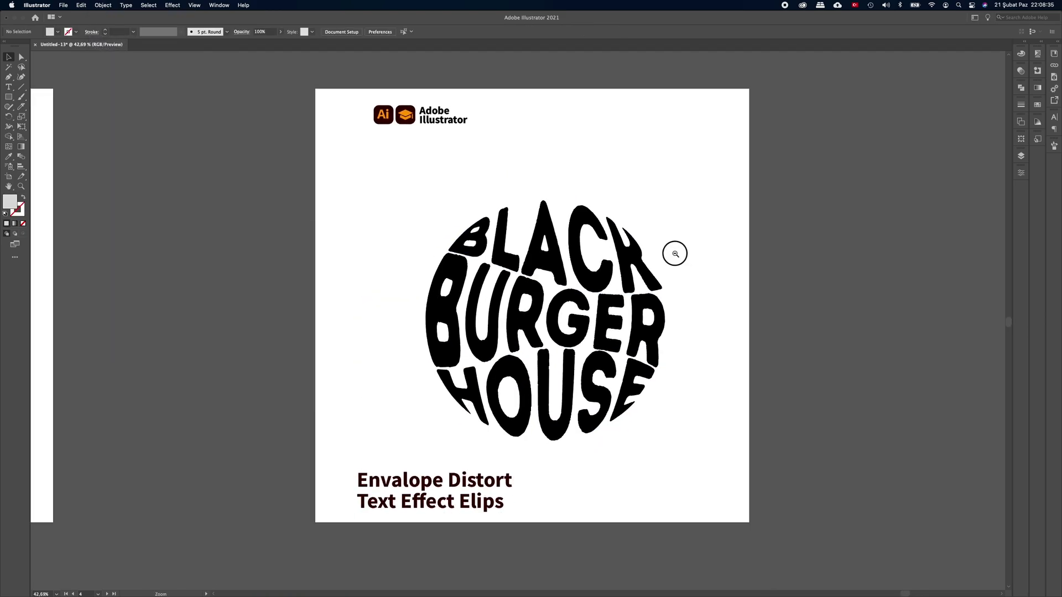
scroll(728, 245, "up", 1)
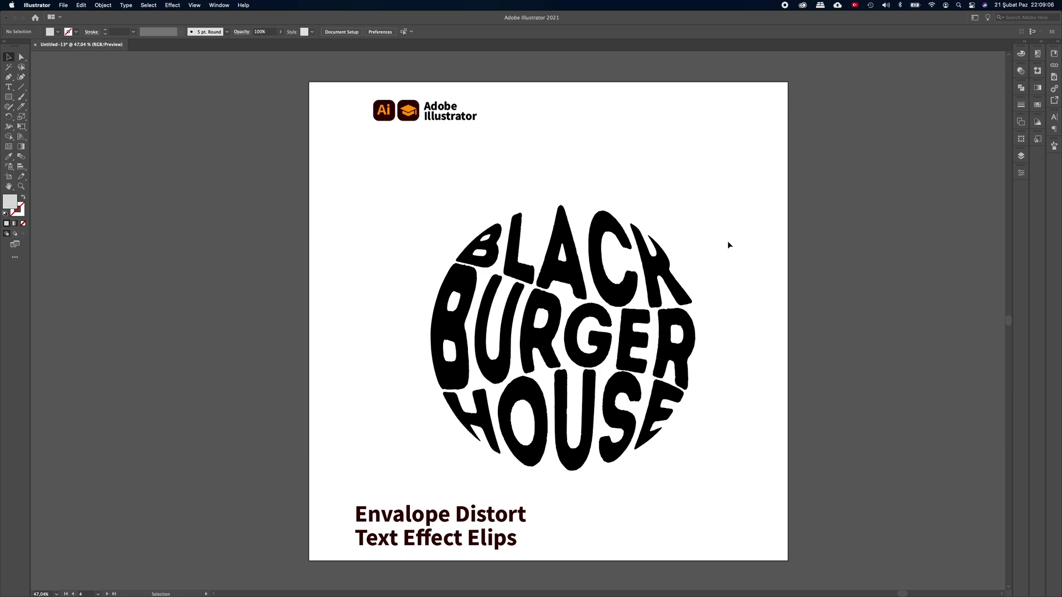